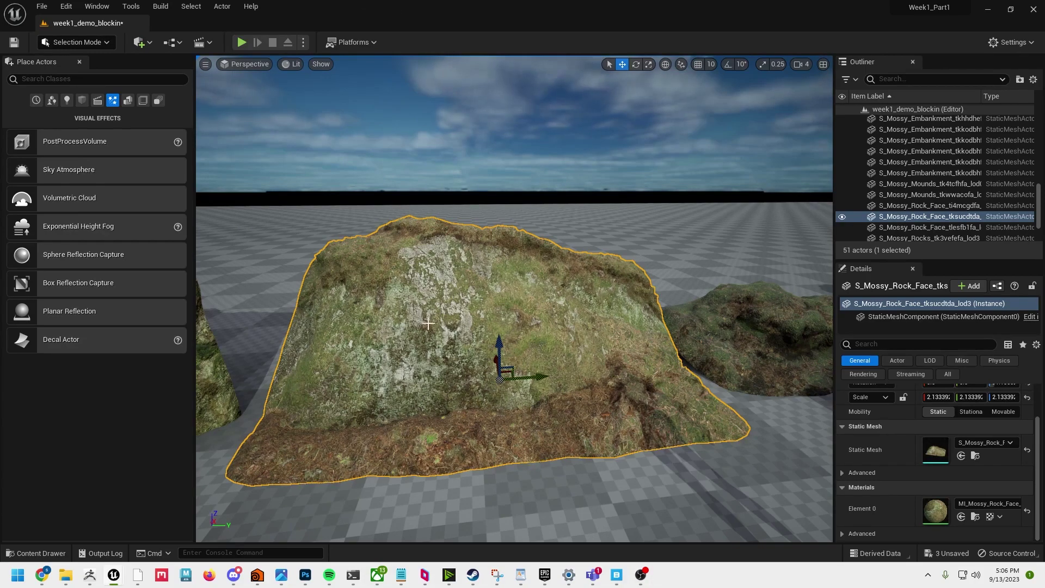
Examine the selected mossy rock face in the level from several angles
right_drag(429, 323, 475, 364)
middle_drag(418, 306, 431, 285)
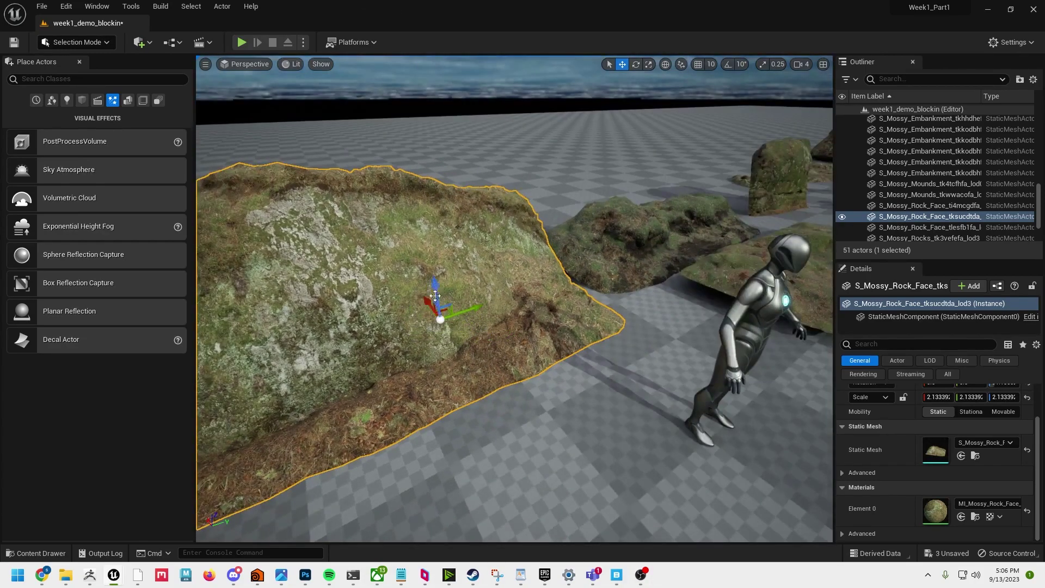
key(ctrl+z)
key(s)
right_drag(397, 373, 357, 370)
key(w)
right_drag(425, 309, 417, 288)
key(a)
key(s)
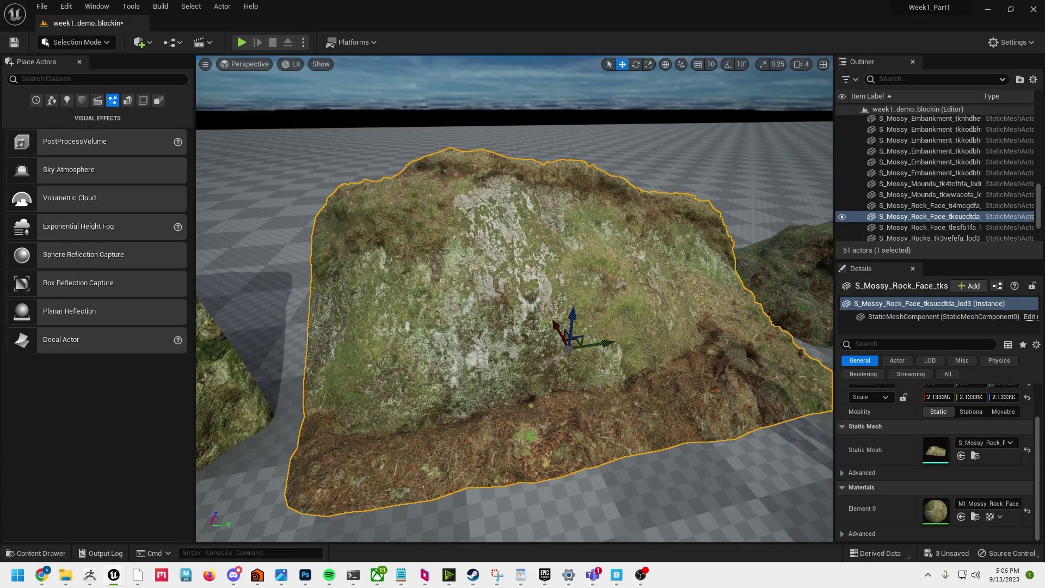
Bring the Bridge window over the level viewport, enlarge it and position it beside the rock face
drag(1044, 273, 492, 14)
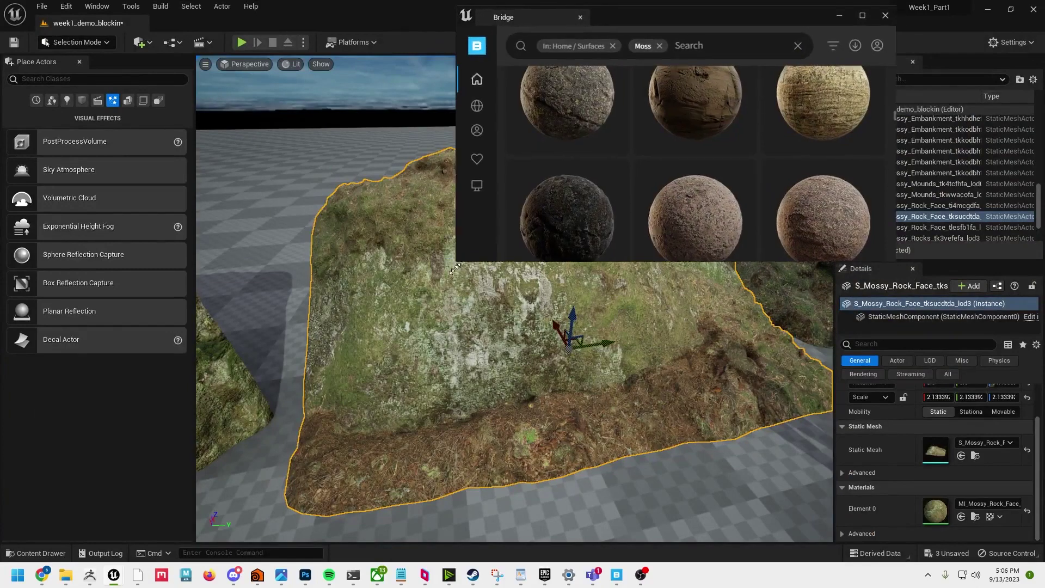
drag(463, 260, 288, 480)
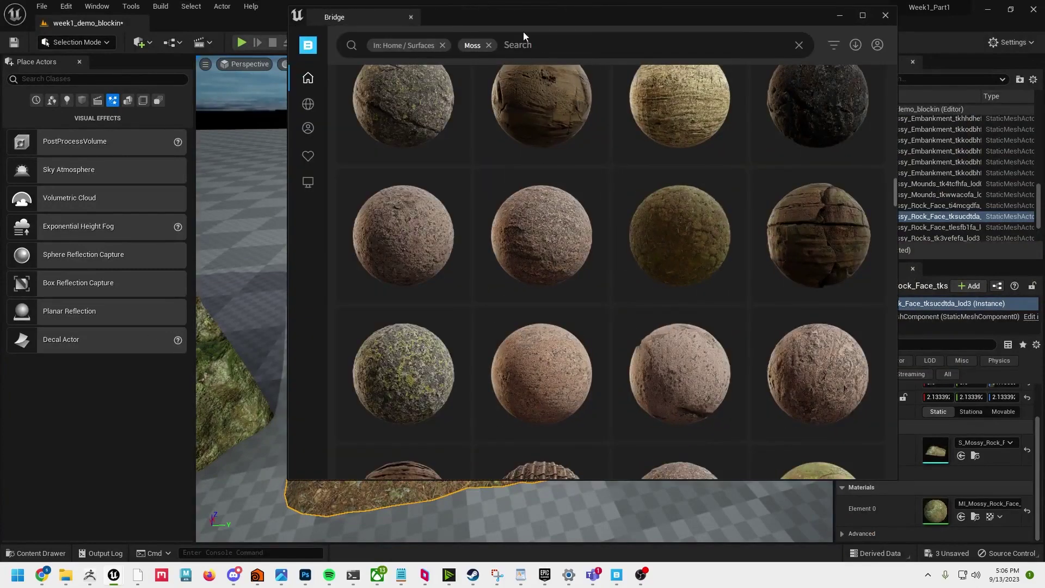
drag(487, 15, 610, 39)
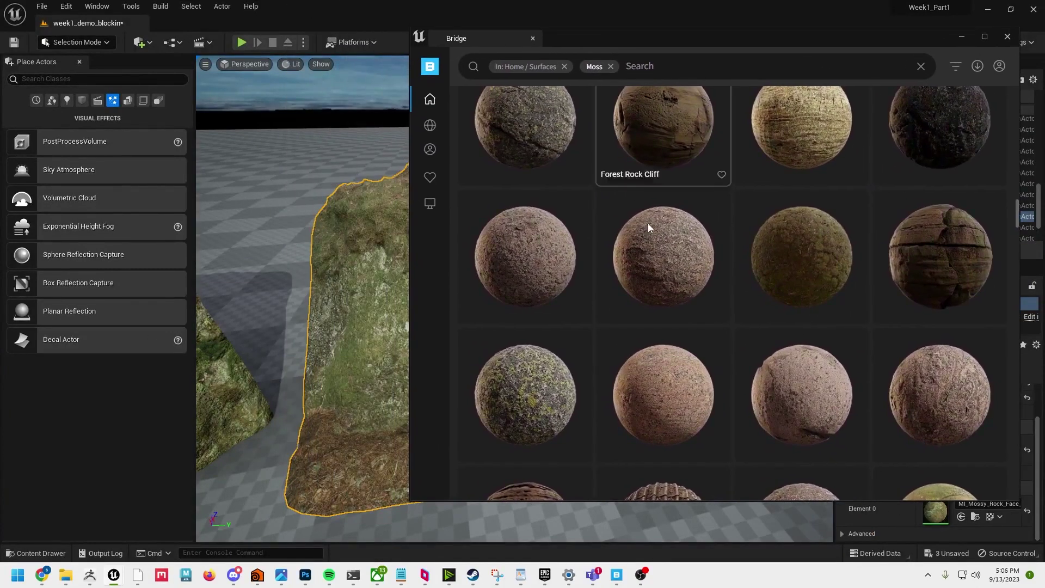
Download the Mossy Ground surface from the Bridge moss surfaces, add it to the project and move Bridge out of the way
scroll(664, 234, down, 5)
scroll(688, 250, up, 15)
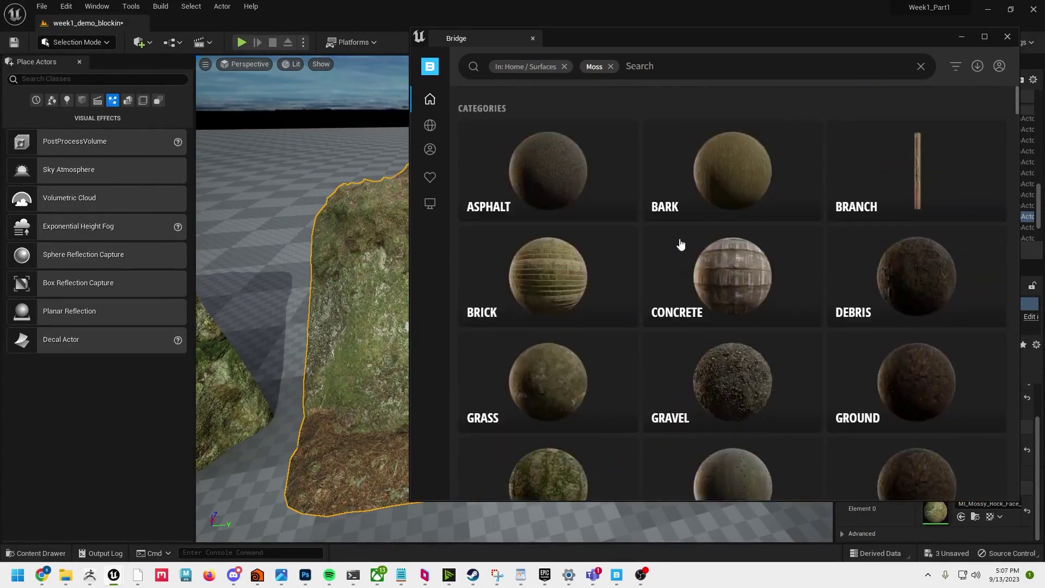
scroll(675, 229, down, 15)
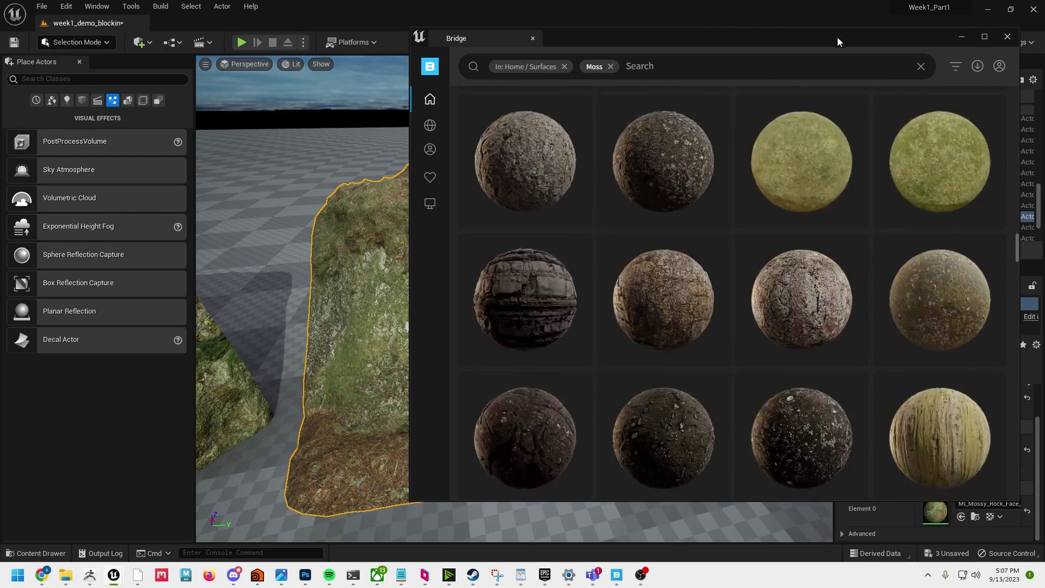
drag(838, 37, 778, 36)
scroll(805, 129, down, 10)
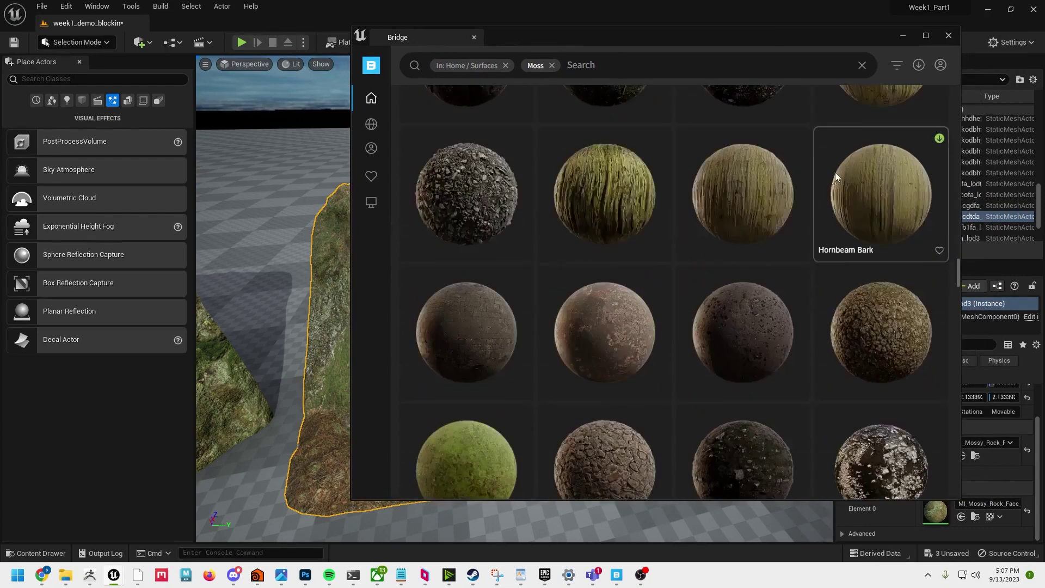
scroll(664, 272, down, 10)
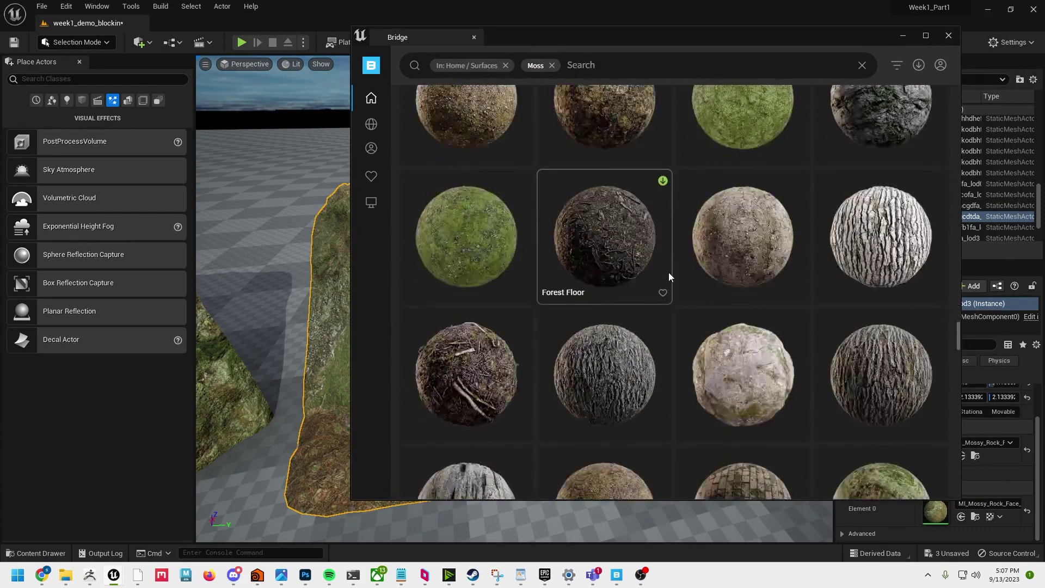
click(472, 237)
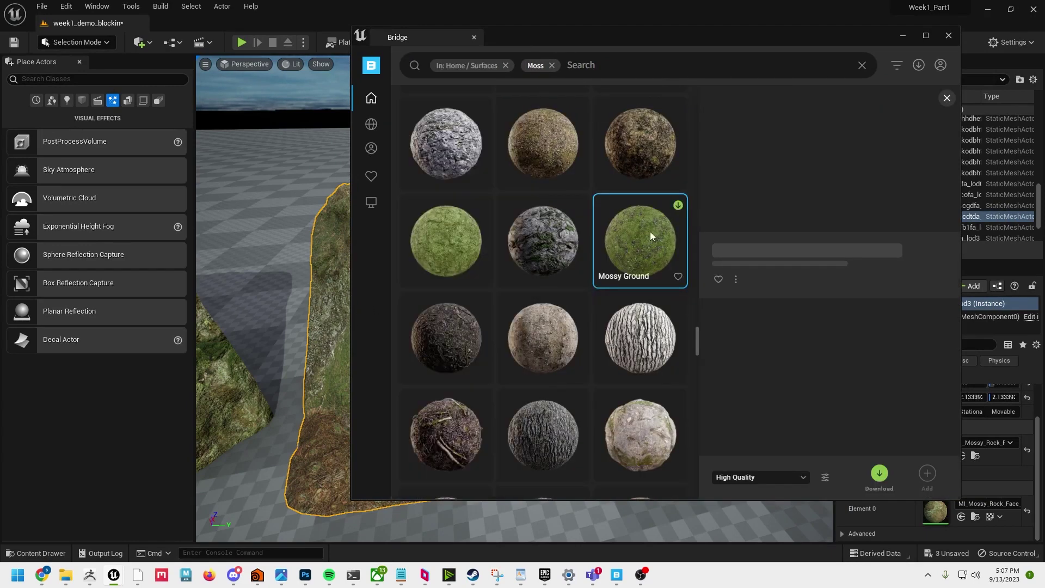
click(878, 475)
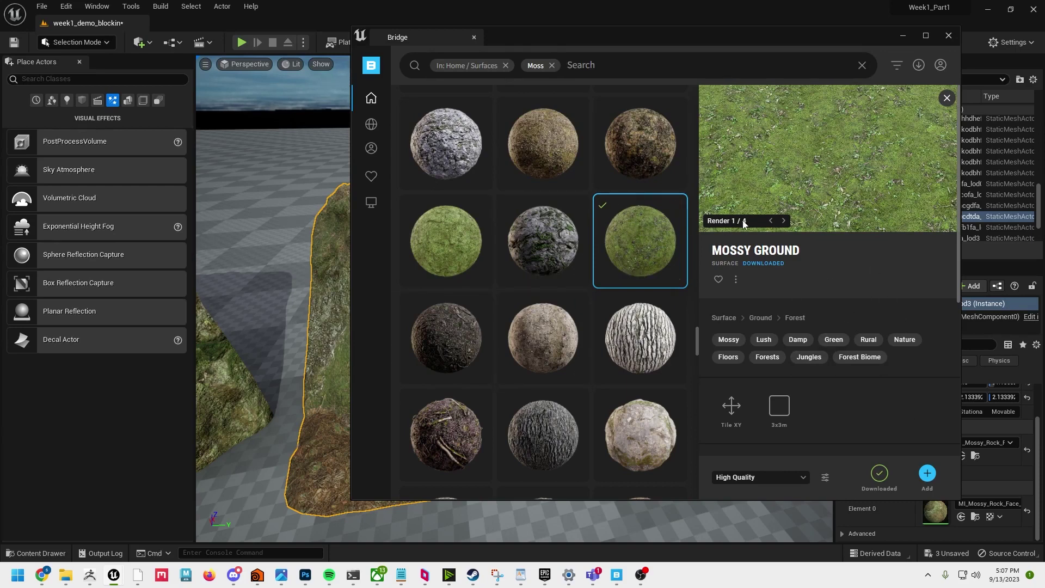
click(929, 476)
drag(529, 39, 1044, 82)
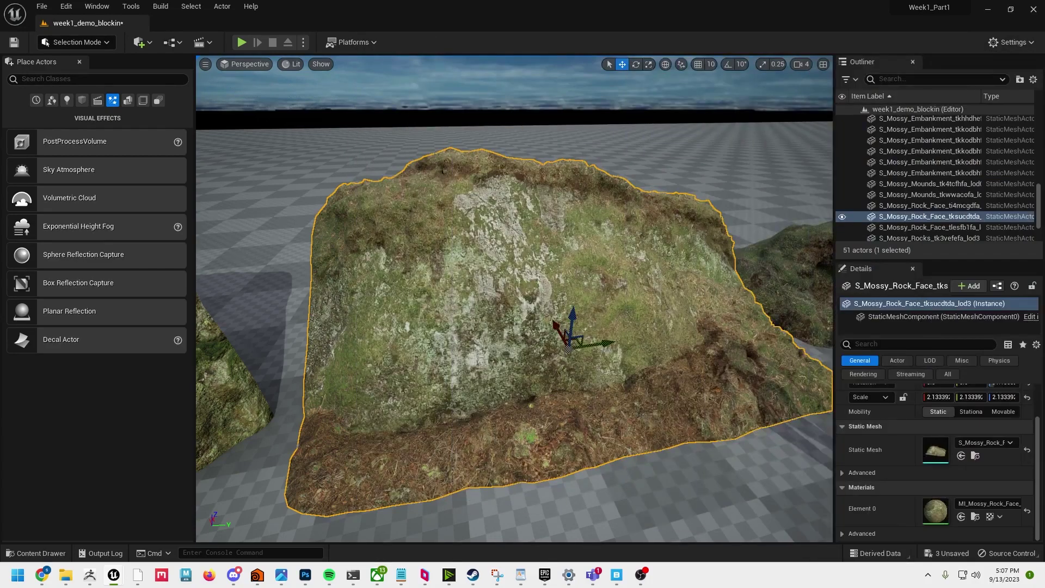
Create a folder named CustomMaterials in the project's root Content folder and open it
drag(980, 341, 824, 318)
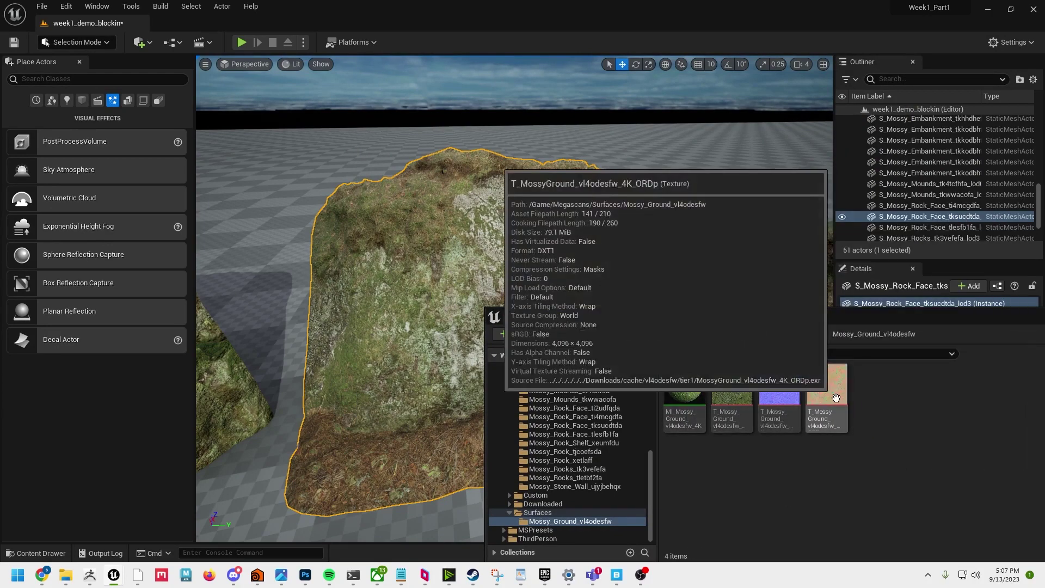
drag(862, 315, 815, 315)
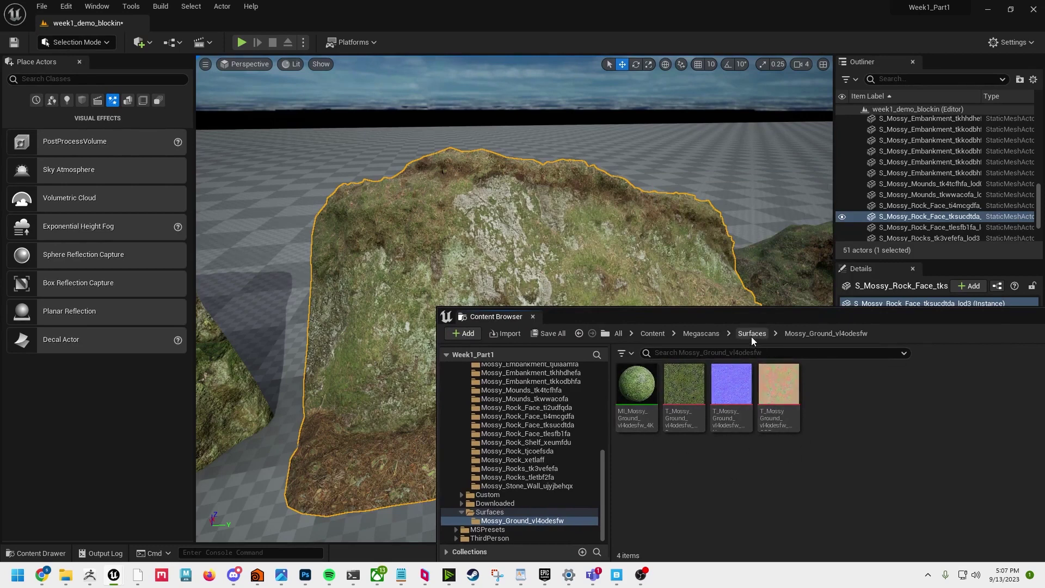
click(648, 334)
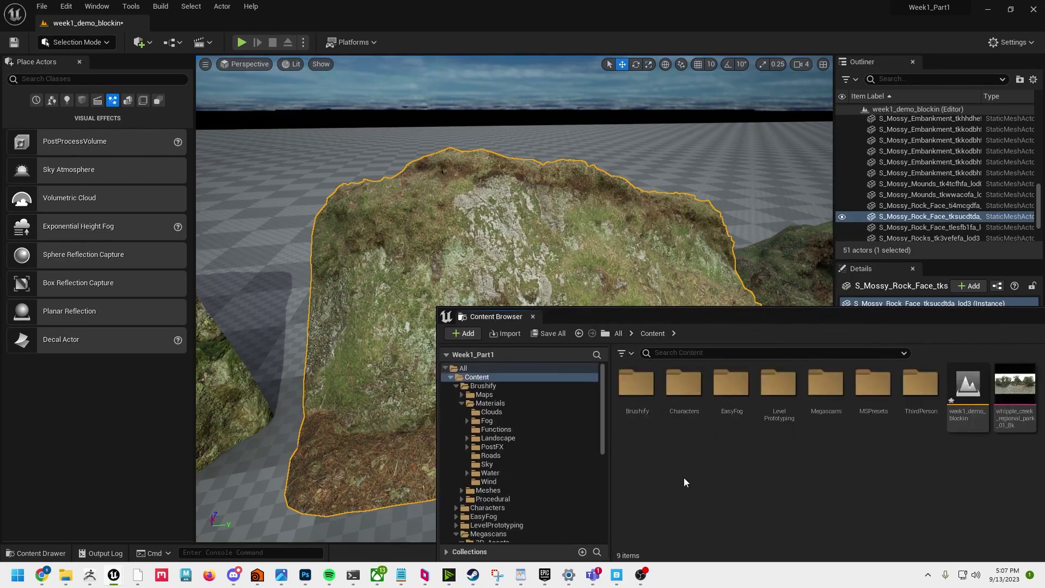
right_click(684, 477)
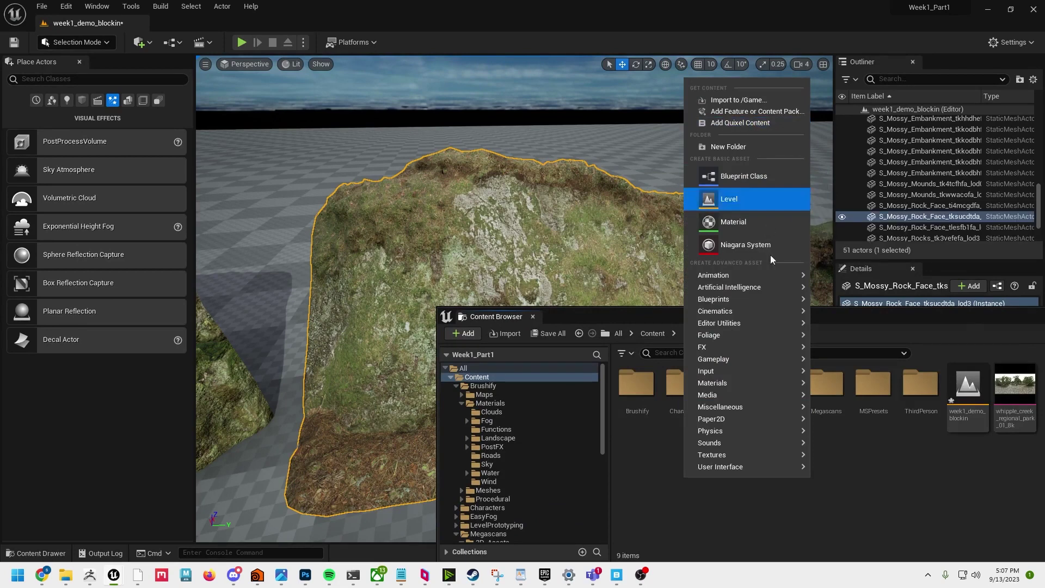
click(729, 146)
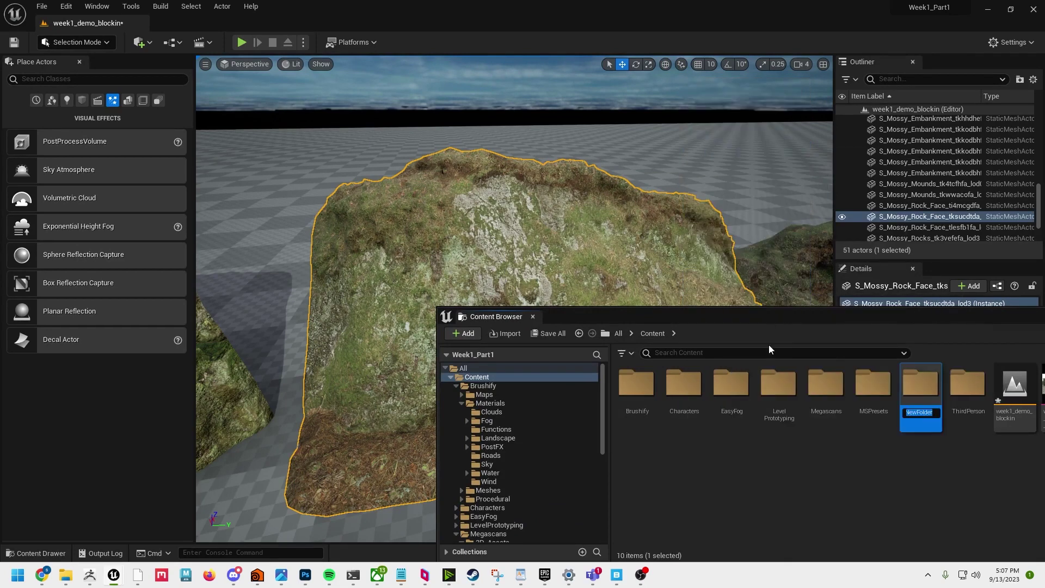
text(CustomMaterials)
key(Return)
key(Return)
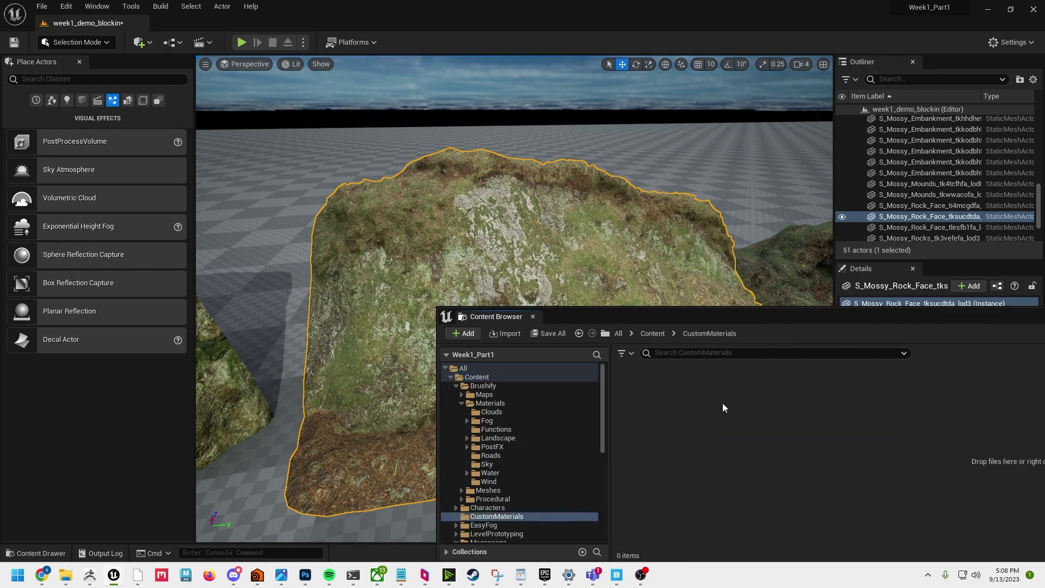
Create a material named newMoss in the CustomMaterials folder and open it for editing
right_click(716, 427)
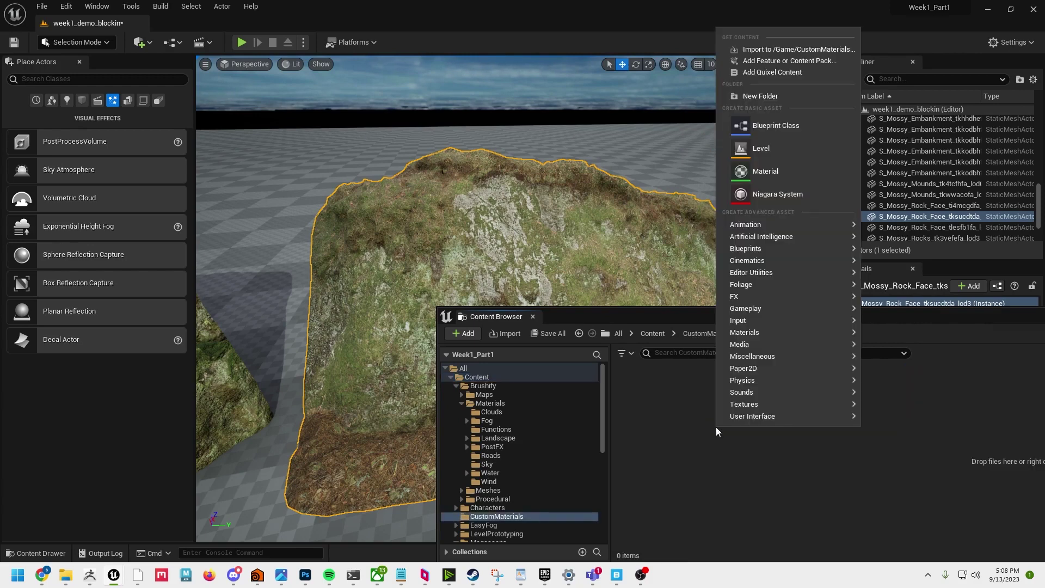
click(771, 172)
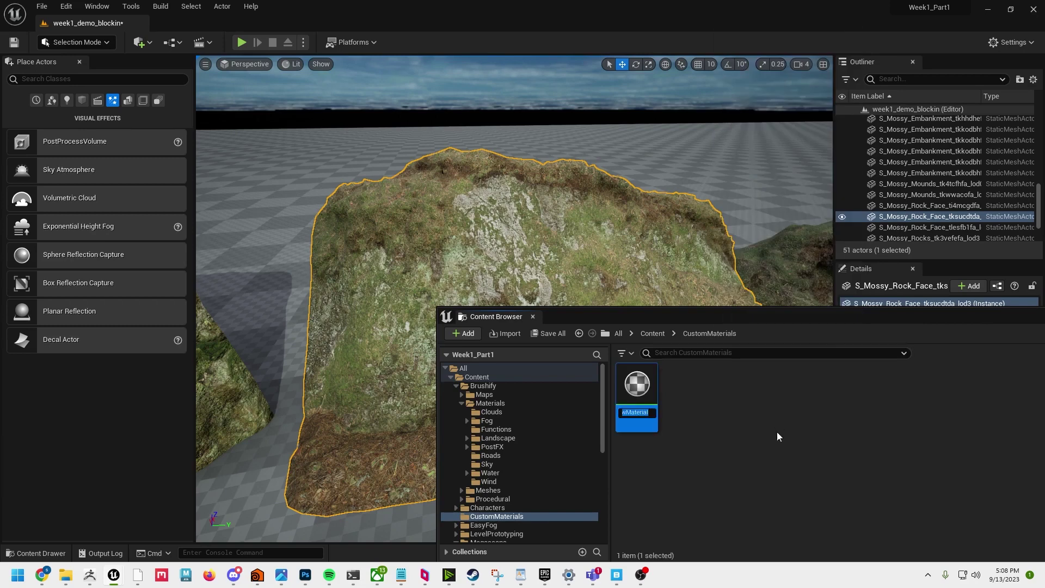
text(newMoss)
key(Return)
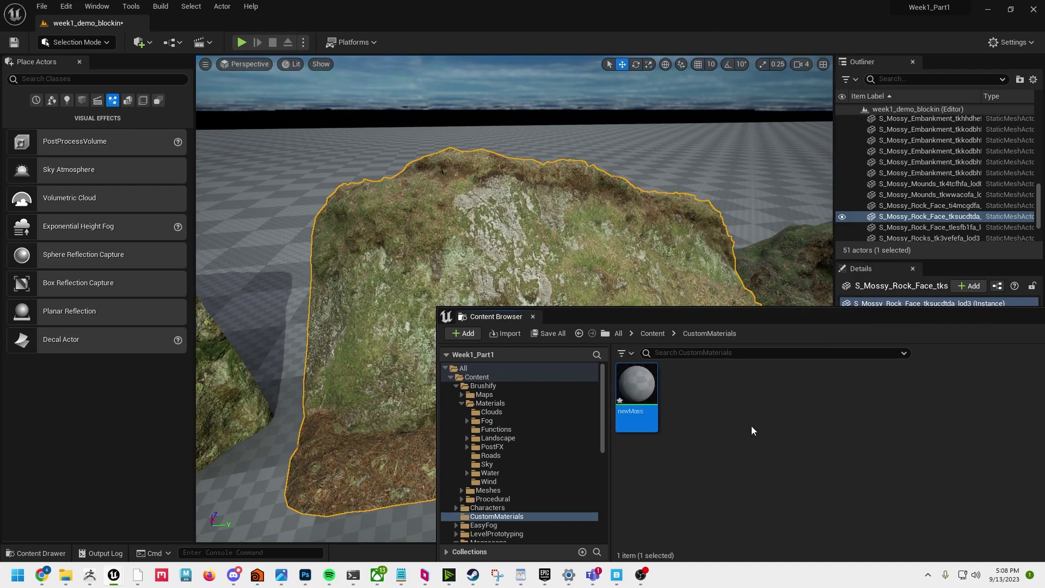
double_click(637, 385)
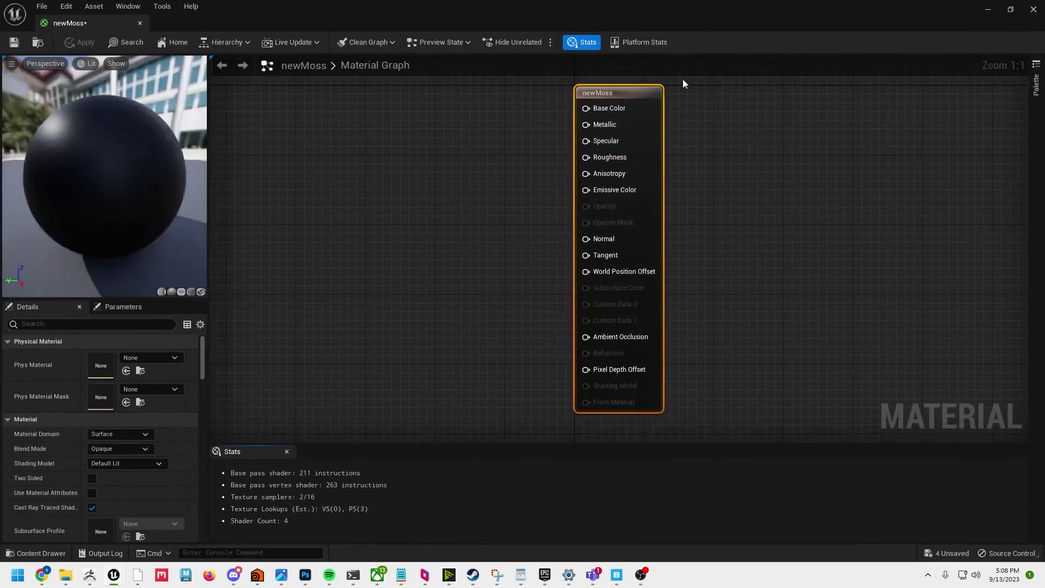
Arrange the newMoss material editor as a taller floating window beside the rock face, with its output node in view
drag(718, 15, 401, 125)
scroll(414, 310, down, 6)
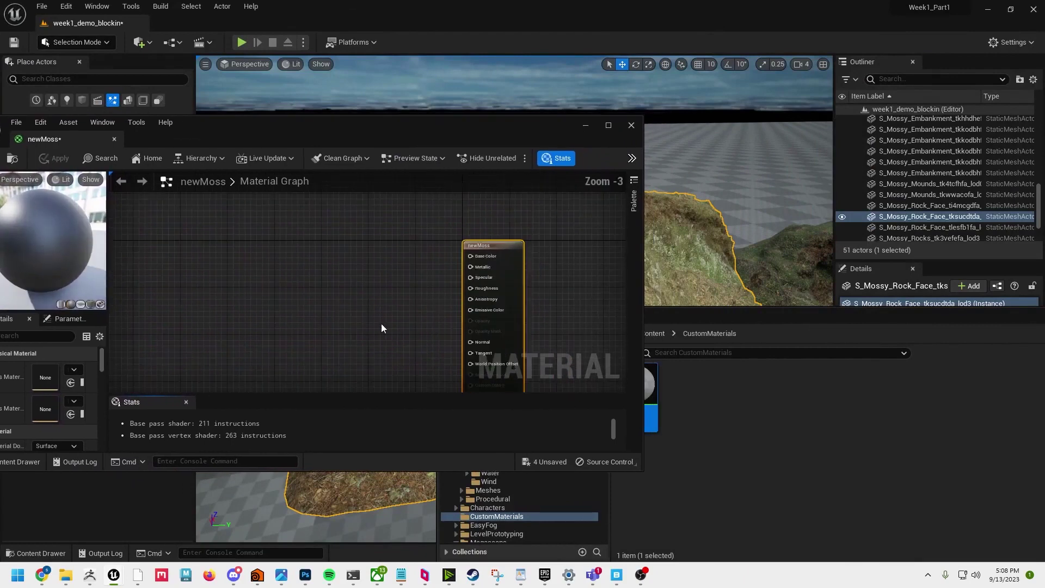
scroll(449, 296, up, 3)
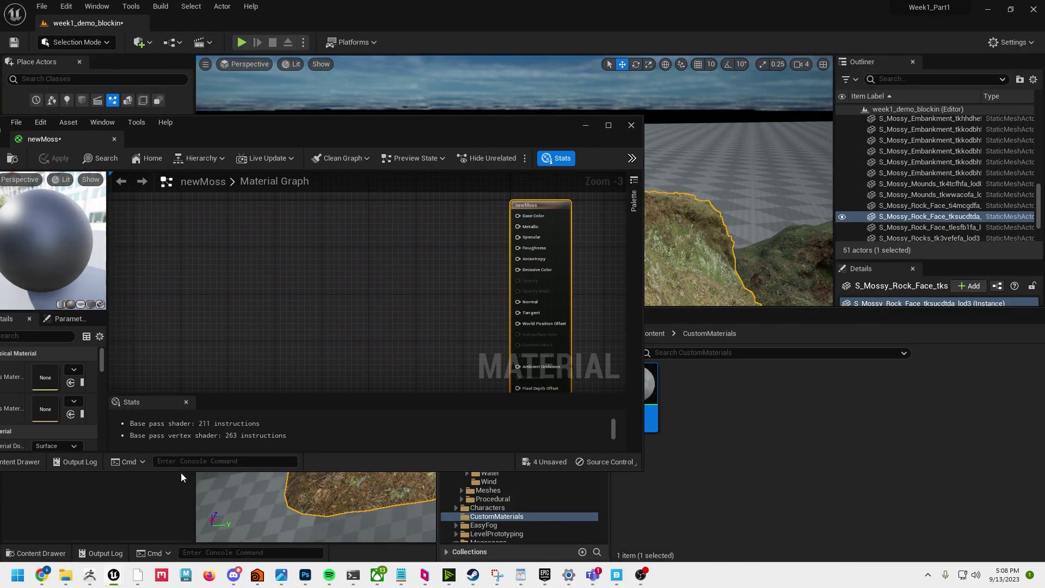
drag(180, 472, 181, 530)
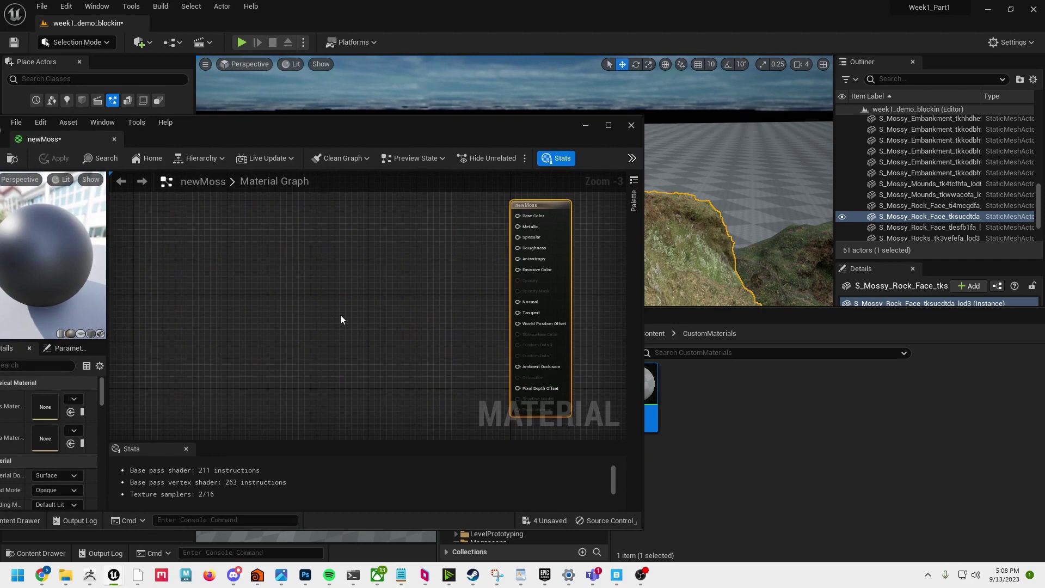
click(752, 315)
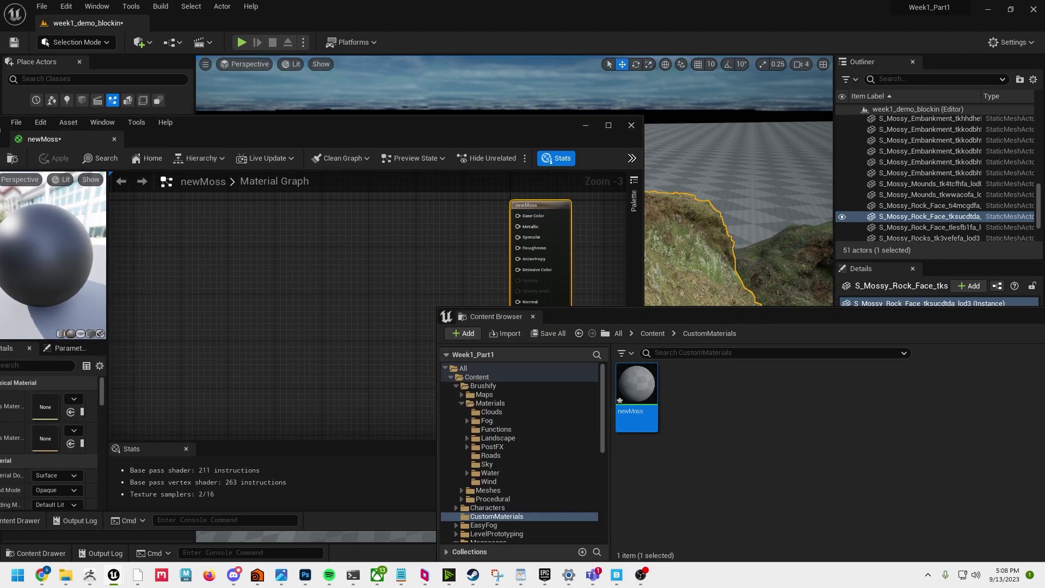
drag(552, 134, 384, 152)
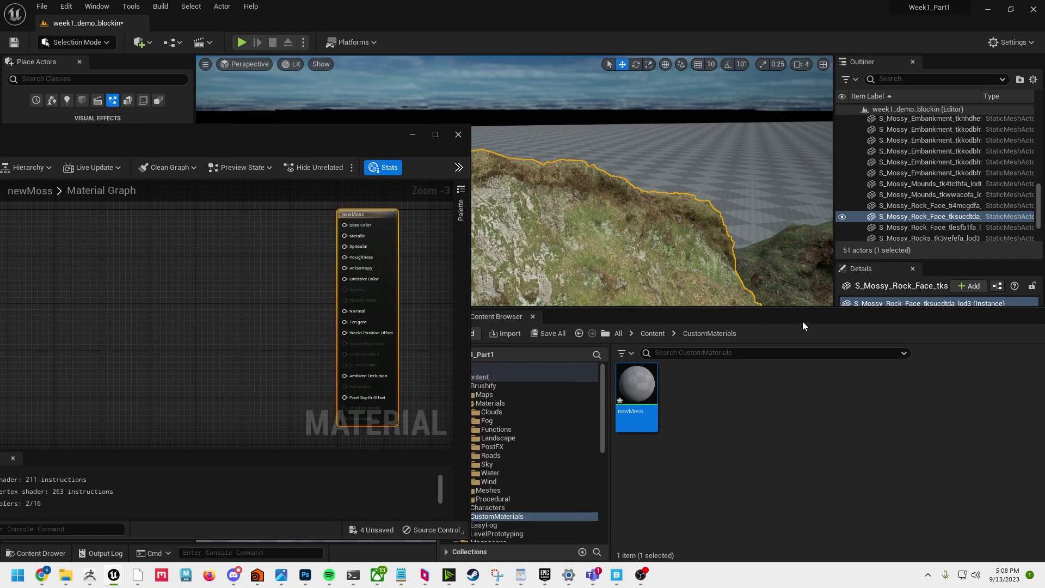
drag(803, 322, 1044, 370)
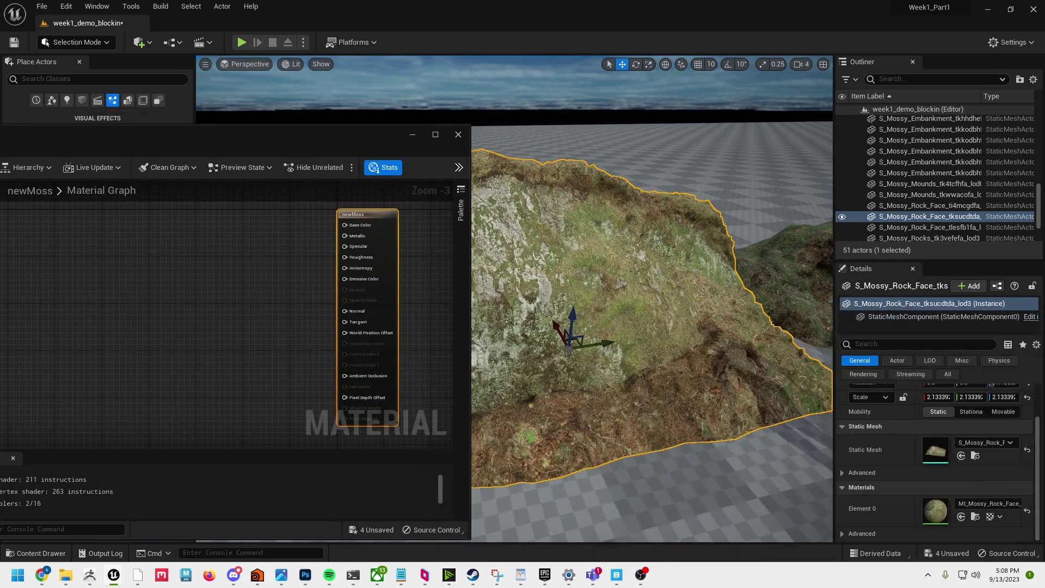
drag(294, 138, 321, 123)
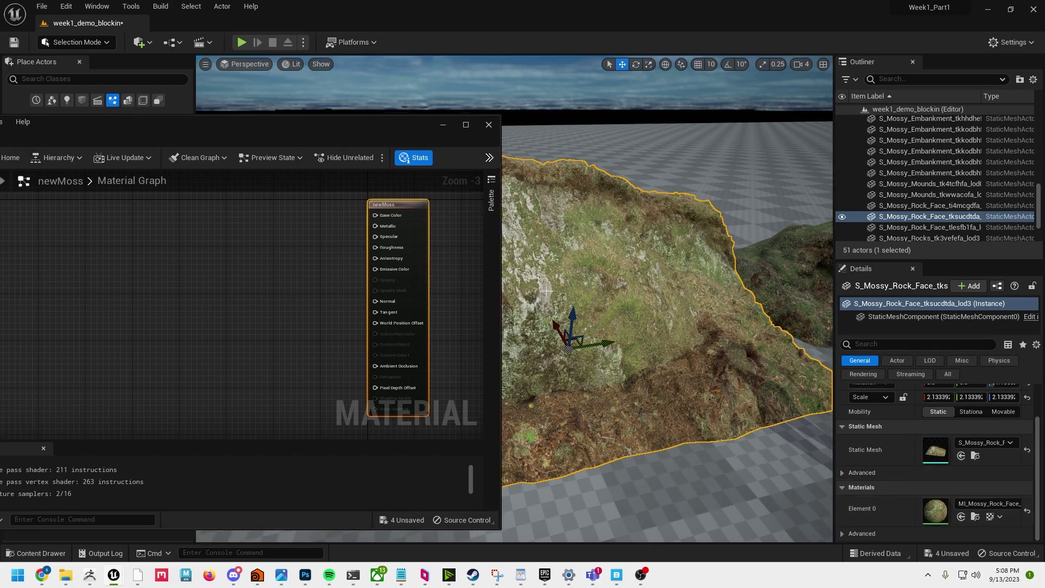
Locate the selected mossy rock face's material instance among the project's assets
click(757, 263)
click(641, 276)
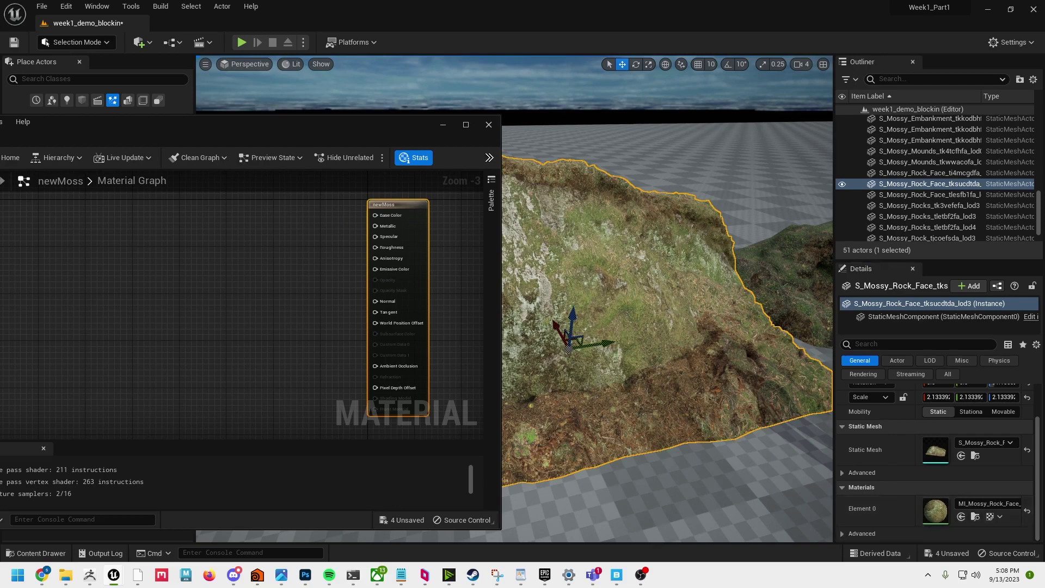
click(975, 516)
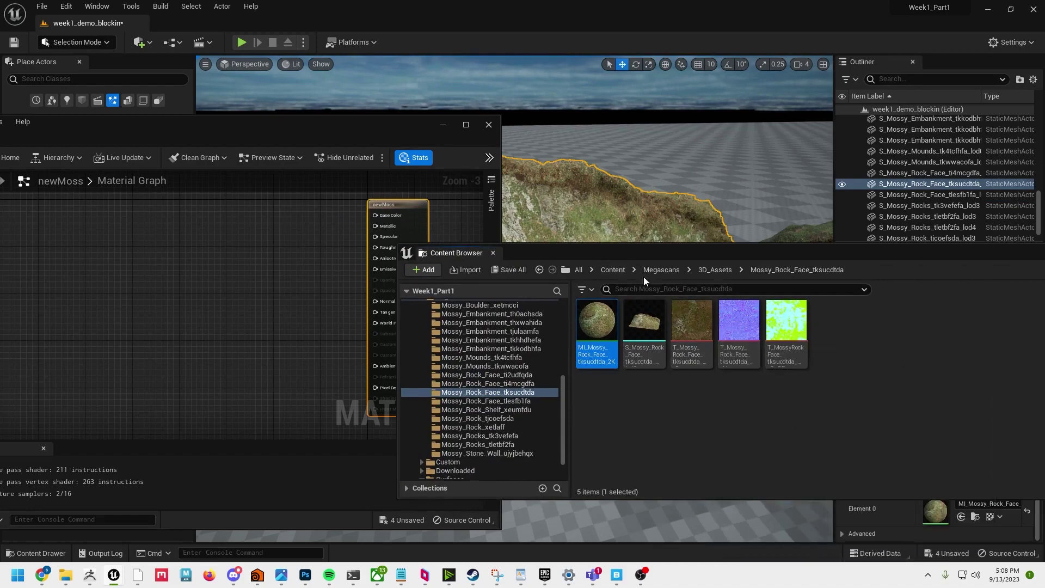
Add the Mossy_Rock_Face_tksucdtda diffuse and normal textures to the newMoss graph and space the two texture samples apart vertically
click(691, 321)
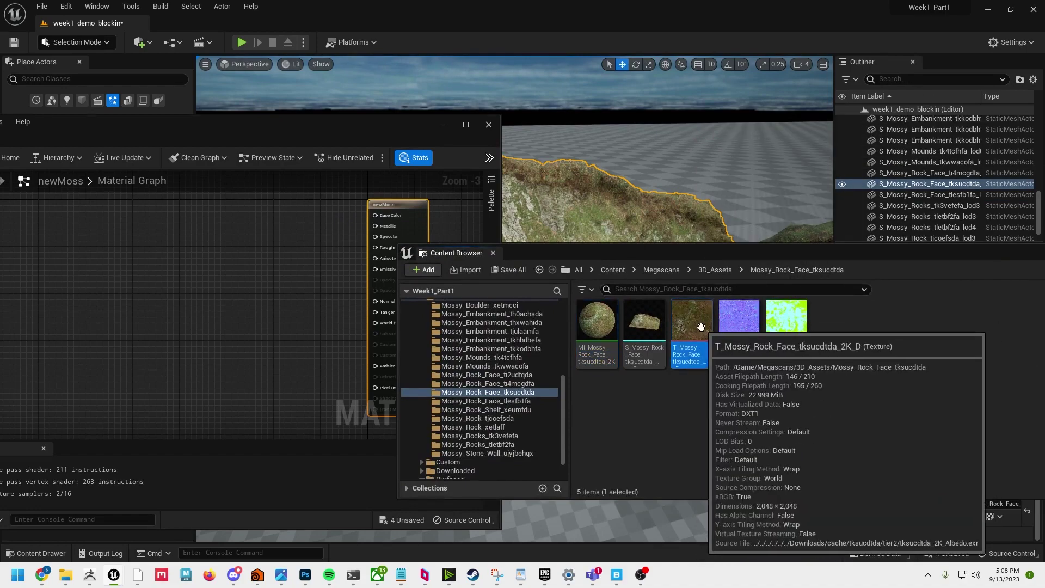
ctrl+click(735, 320)
drag(691, 324, 129, 200)
right_drag(242, 313, 289, 322)
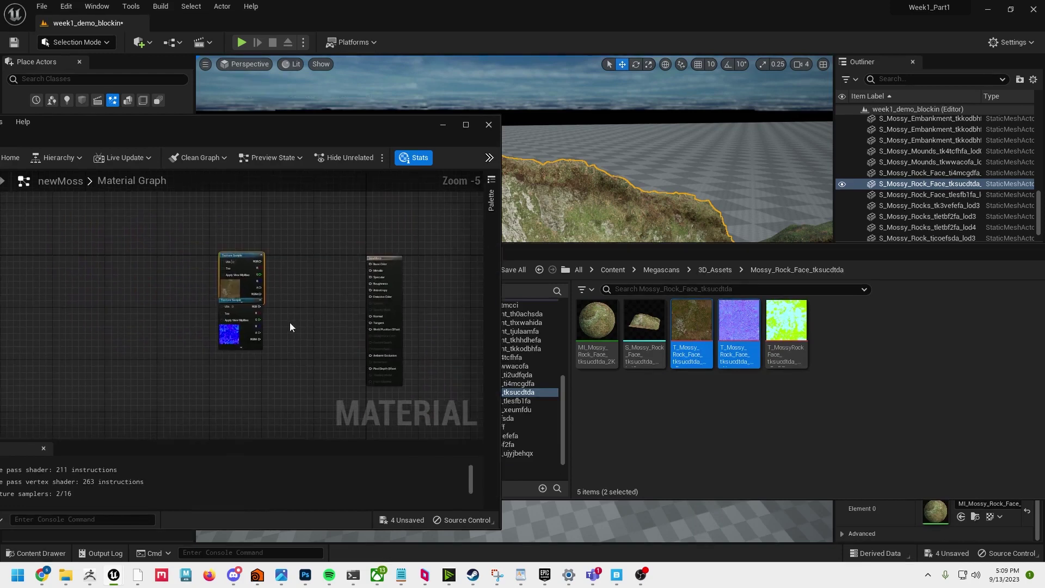
drag(244, 257, 230, 216)
drag(236, 299, 224, 382)
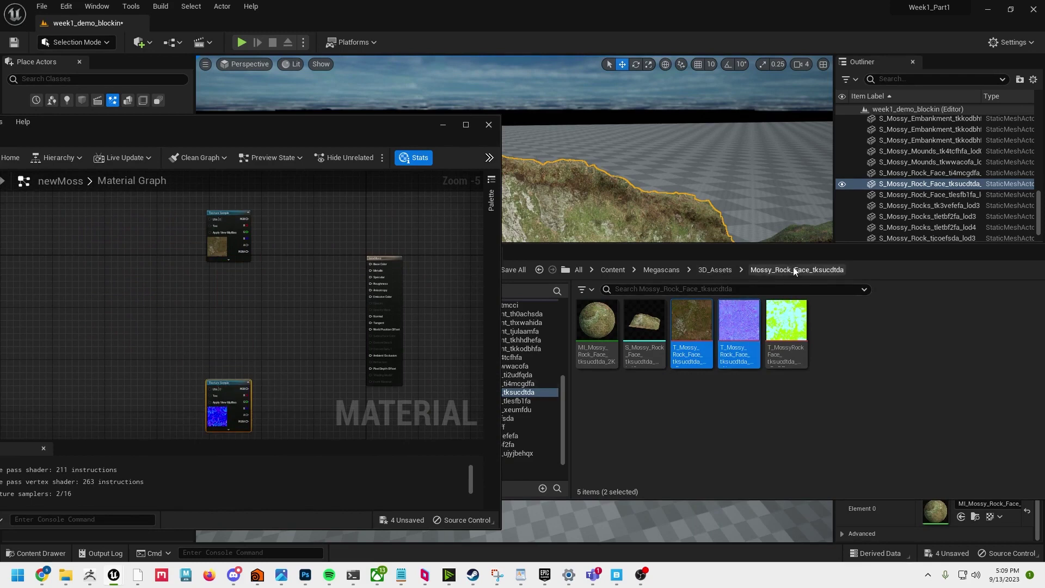
Add the Mossy_Ground_vl4odesfw diffuse and normal textures from the Megascans Surfaces folder to the newMoss graph
click(670, 271)
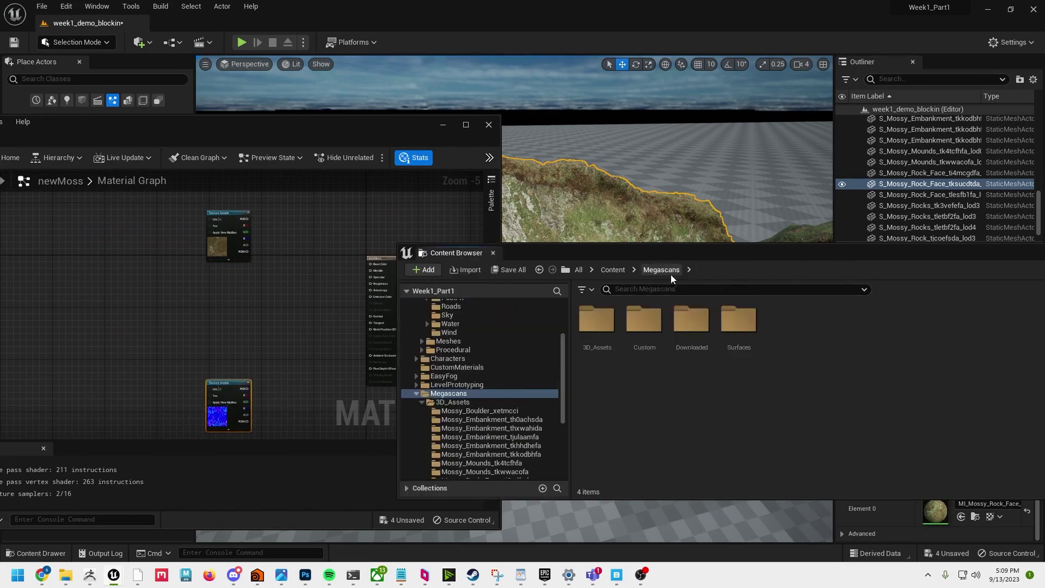
double_click(738, 320)
double_click(597, 319)
click(652, 324)
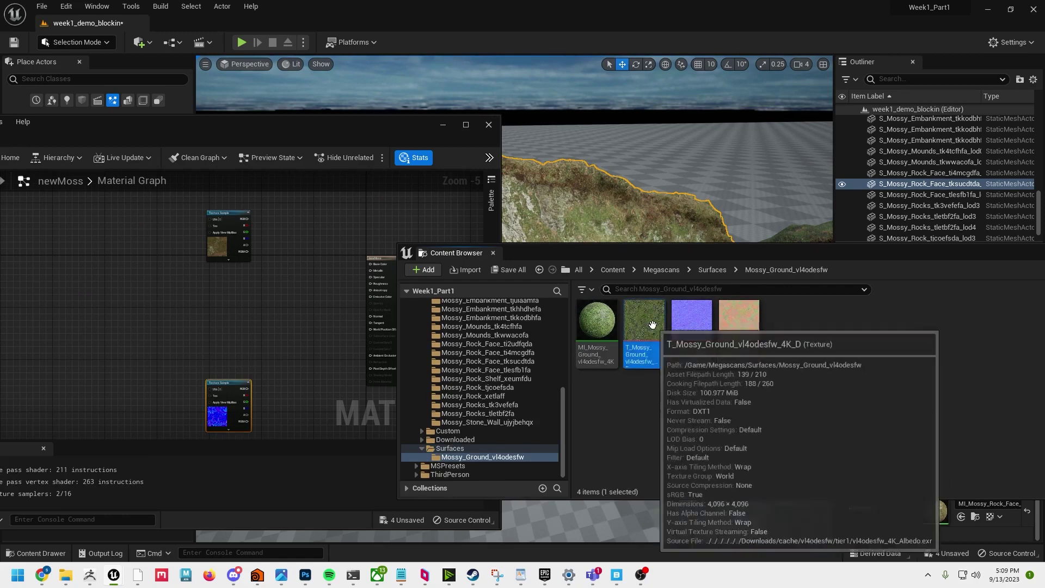
ctrl+click(689, 326)
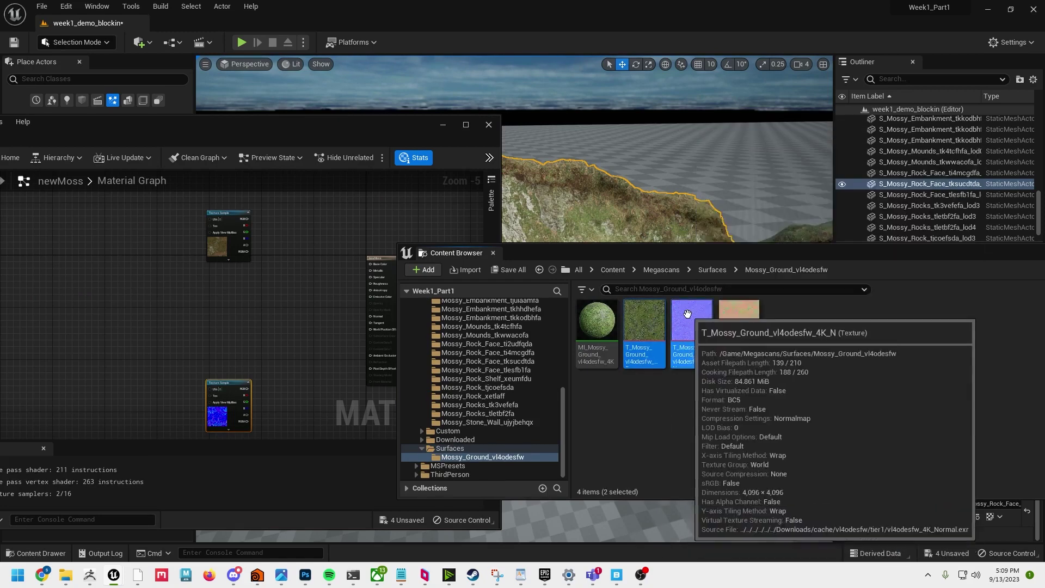
drag(691, 326, 122, 281)
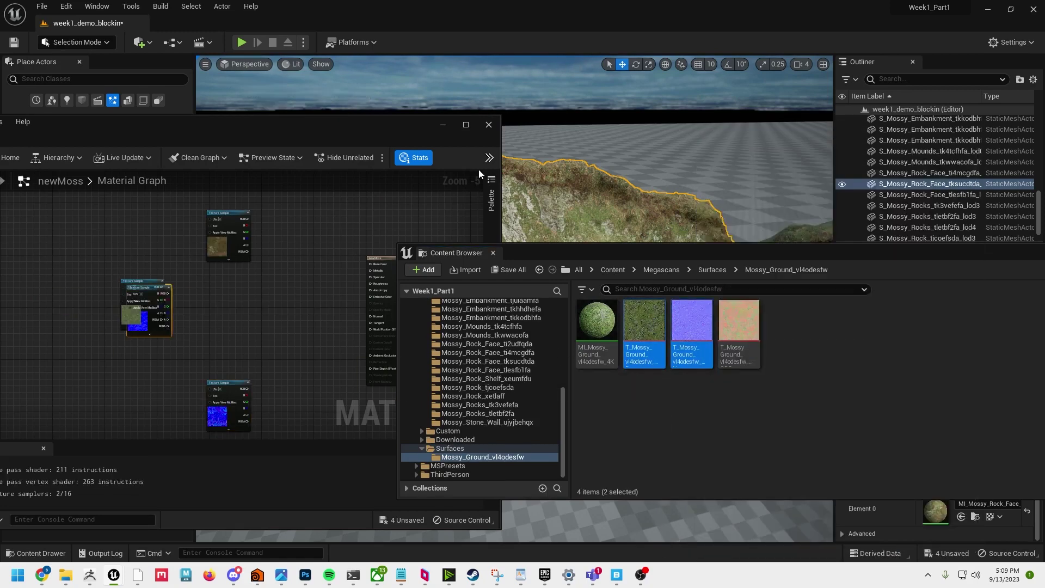
Move the content browser out of the way and maximize the newMoss material editor
drag(576, 252, 1044, 259)
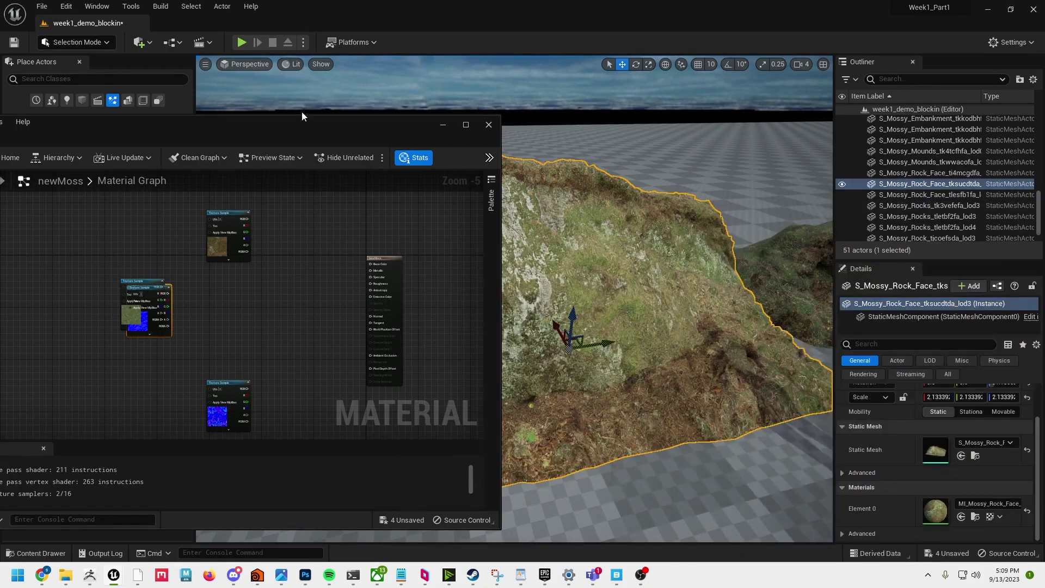
drag(291, 126, 509, 140)
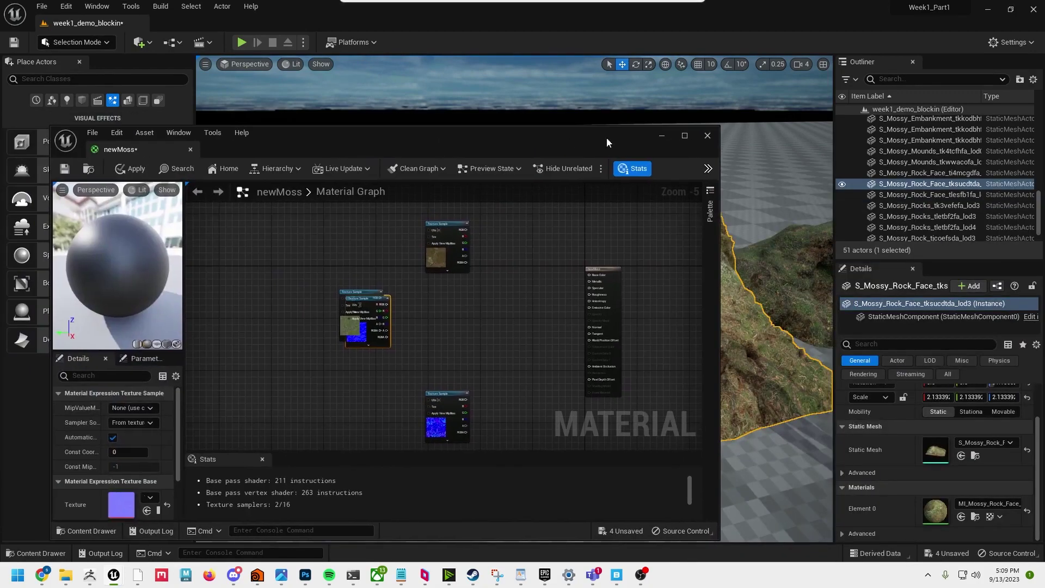
click(684, 137)
Stack the four texture samples in one column, with the two diffuse textures above the two normal maps
scroll(550, 301, up, 2)
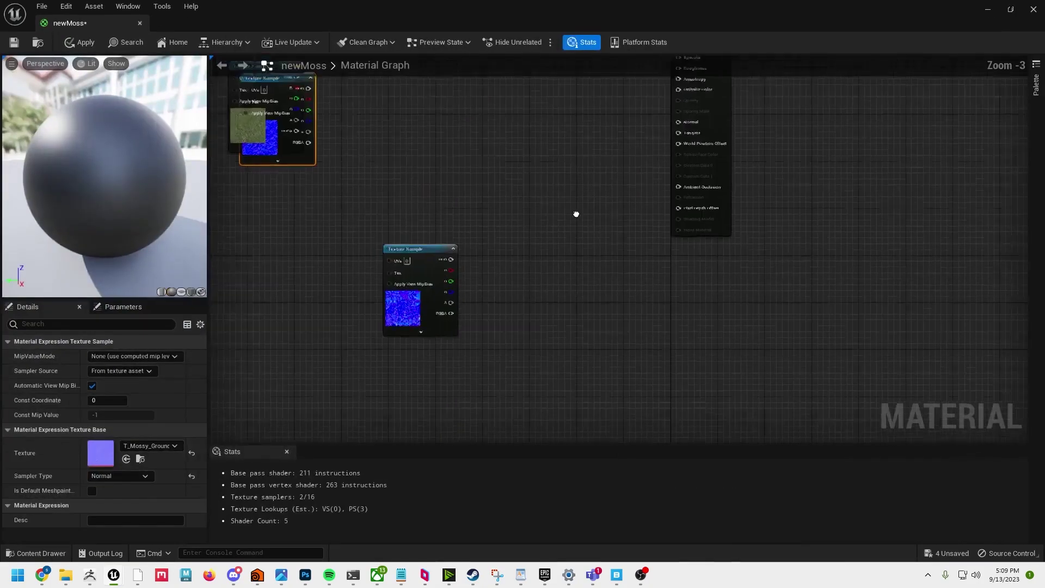
right_drag(576, 214, 717, 366)
drag(371, 260, 536, 236)
right_drag(620, 327, 615, 211)
drag(532, 317, 527, 340)
drag(394, 163, 537, 236)
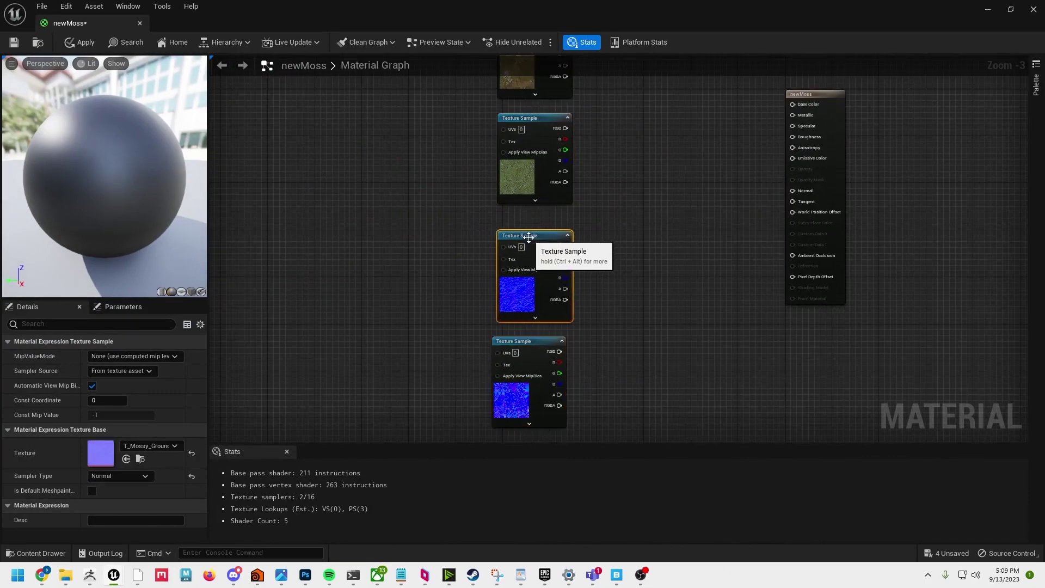
click(522, 168)
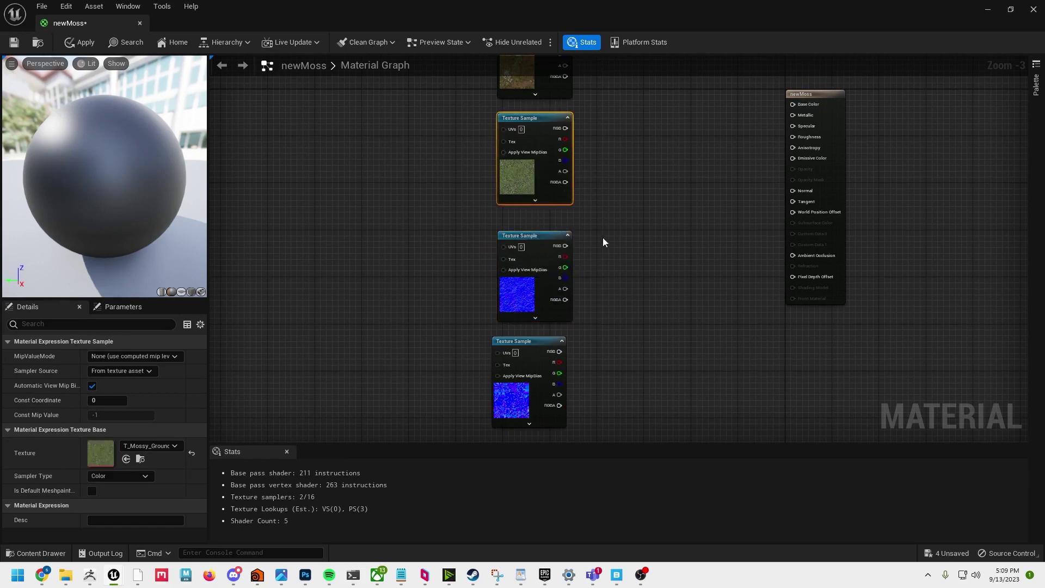
drag(539, 354, 407, 240)
click(537, 134)
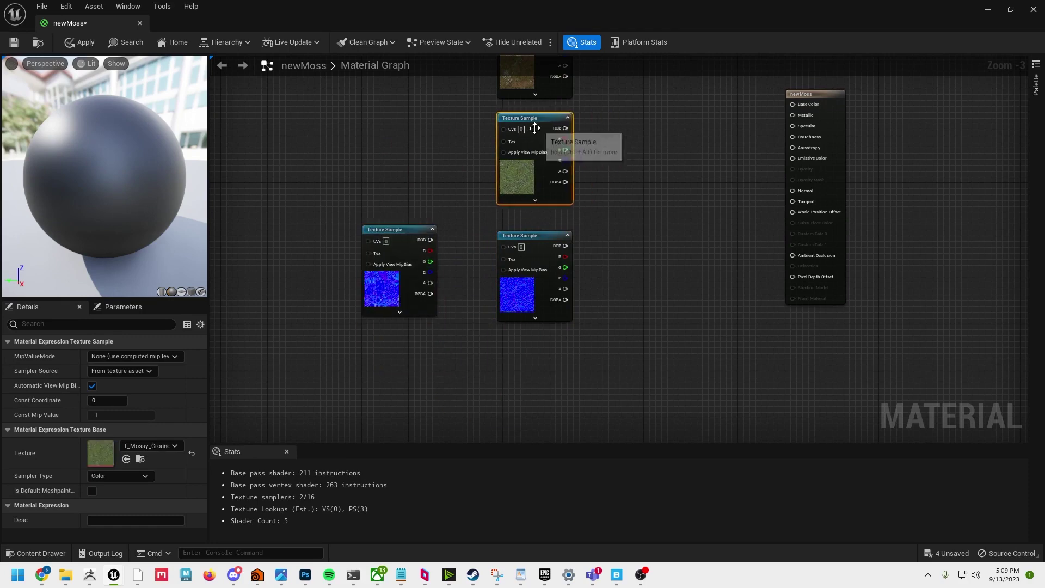
drag(533, 246, 536, 306)
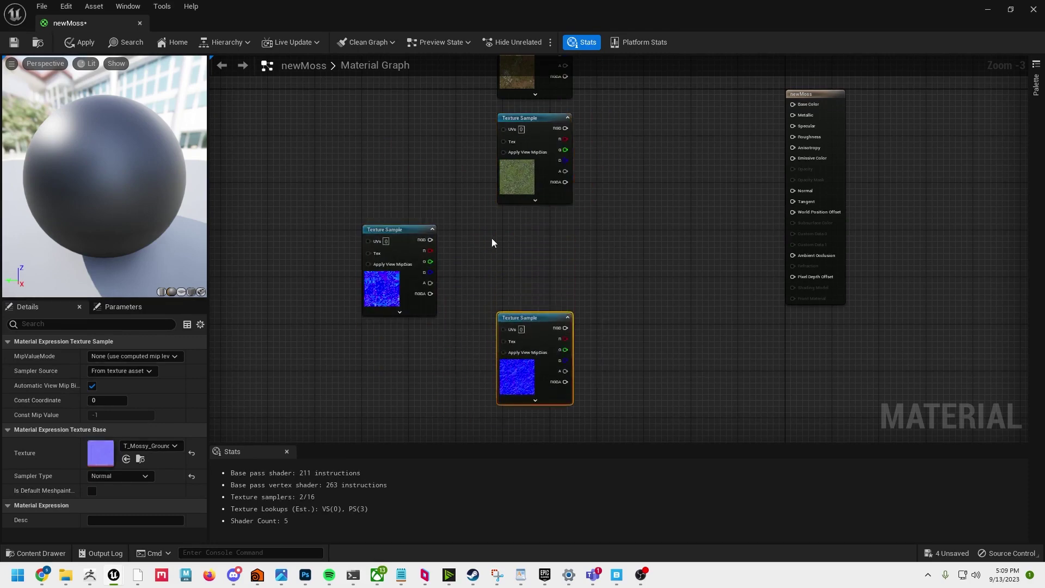
key(ctrl+z)
drag(419, 243, 534, 350)
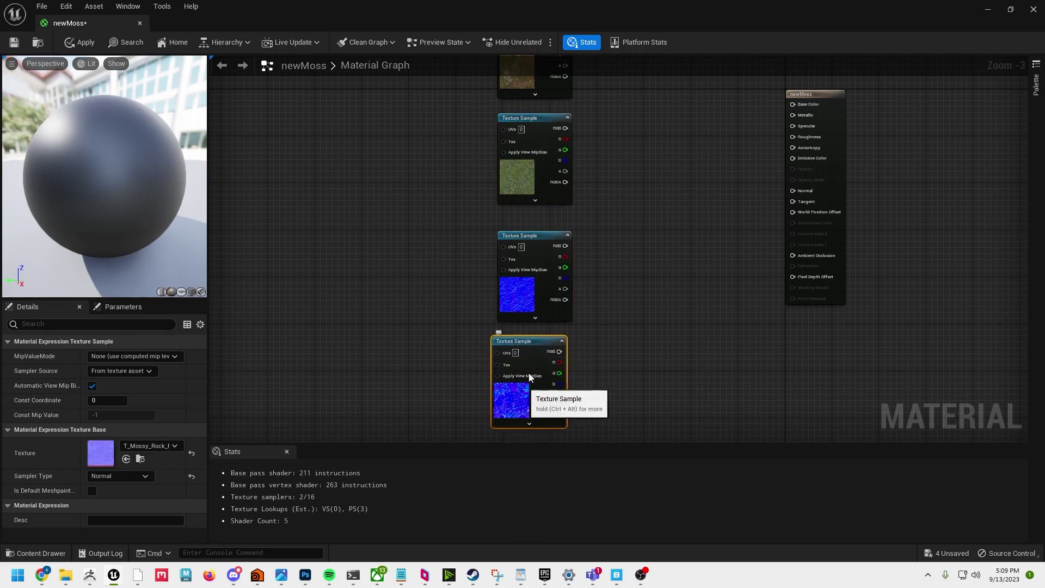
Shift the four texture samples slightly away from the output node, aligning the Mossy Ground and rock normal samples in one column
click(522, 96)
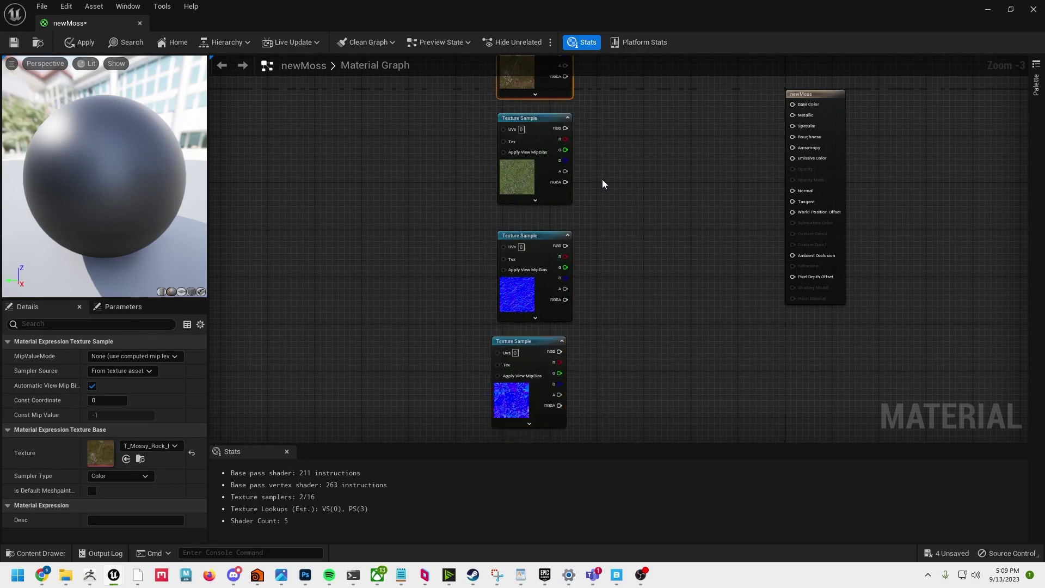
drag(515, 89, 498, 91)
drag(527, 126, 515, 129)
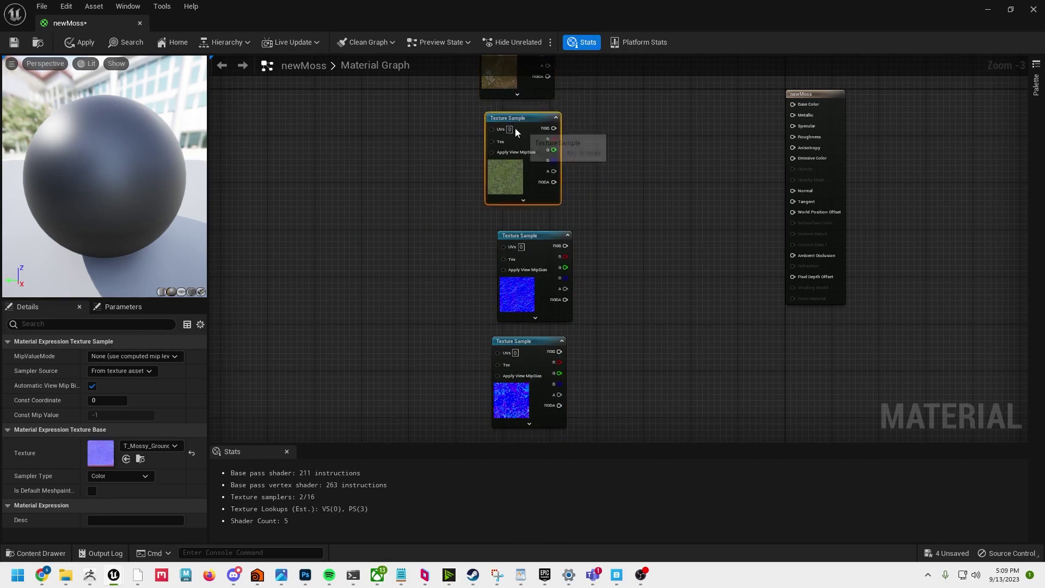
drag(516, 233, 506, 235)
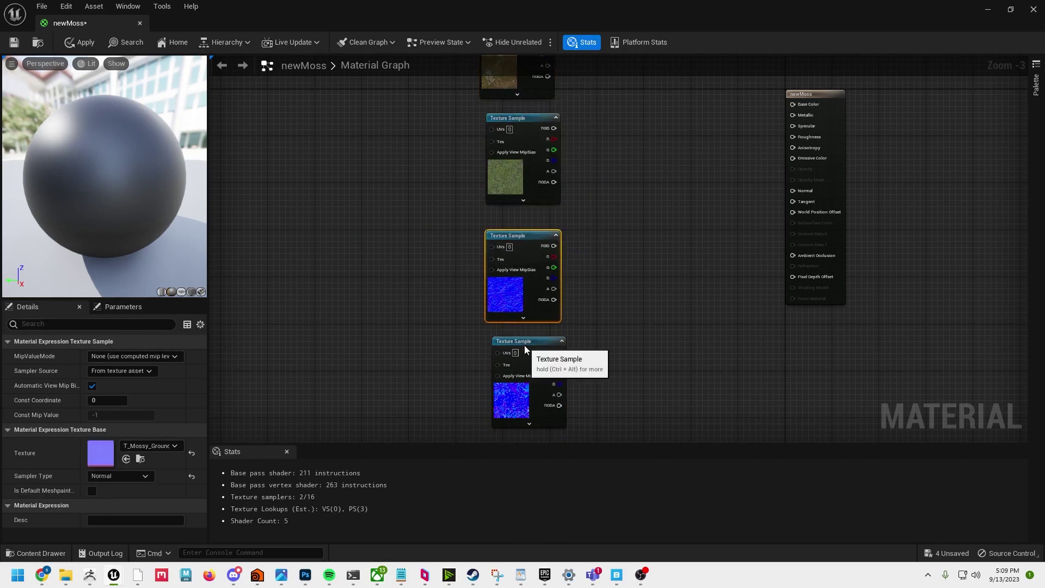
drag(525, 345, 517, 345)
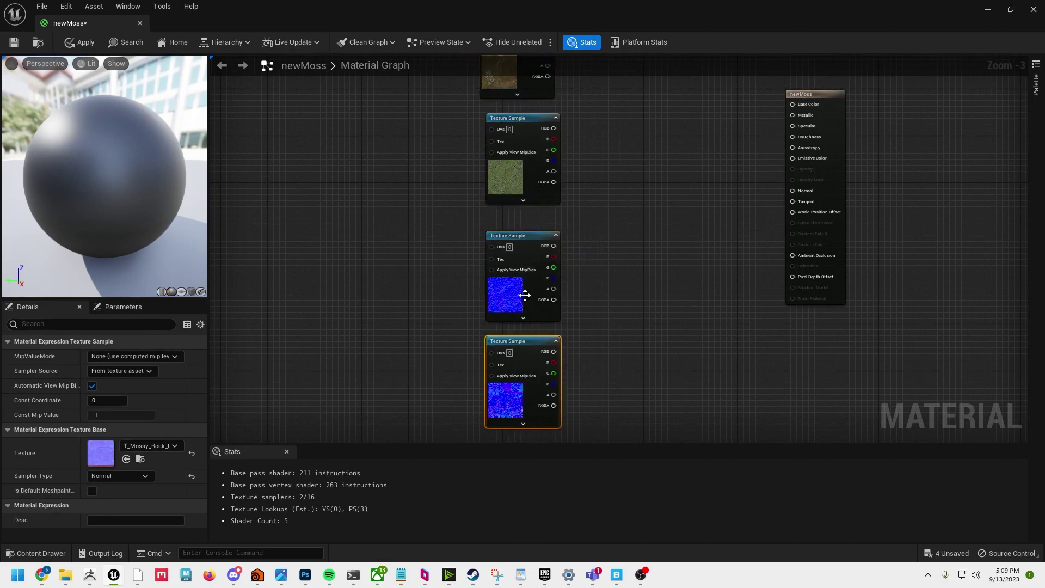
Add a LinearInterpolate node beside the diffuse samples and feed the rock face RGB into A and the Mossy Ground RGB into B
right_drag(628, 162, 619, 319)
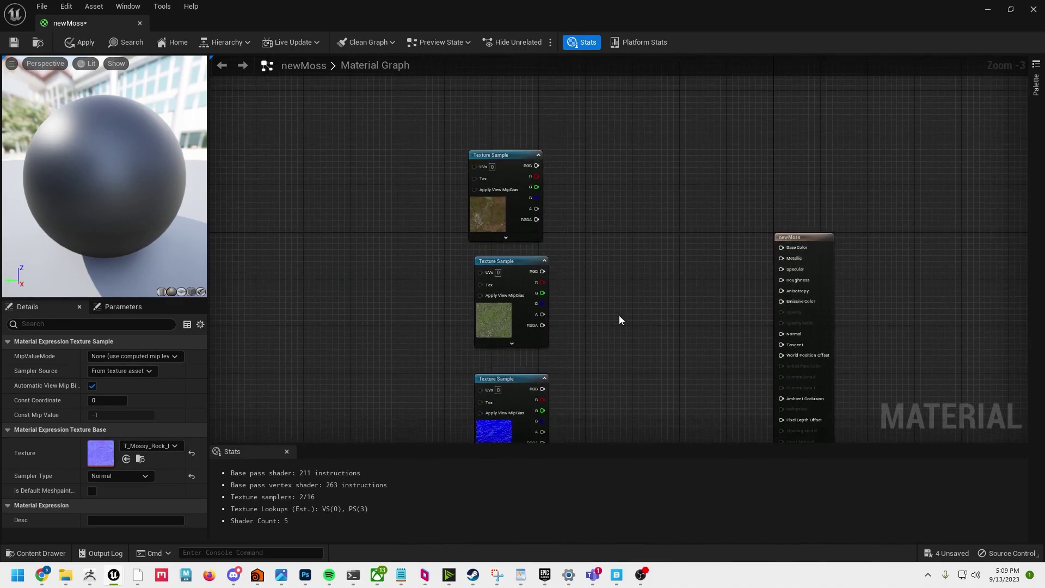
scroll(619, 319, up, 1)
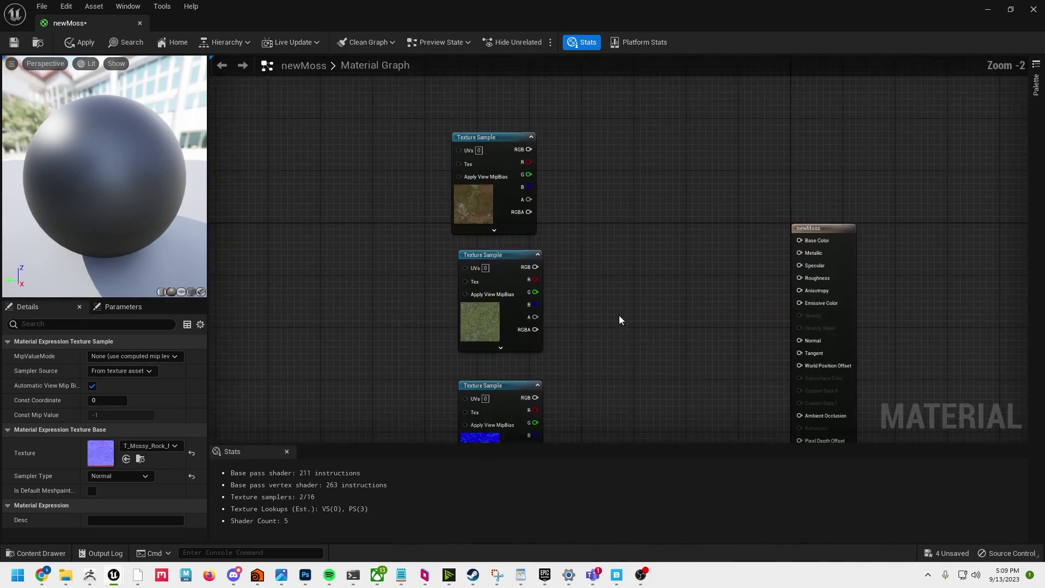
right_click(626, 265)
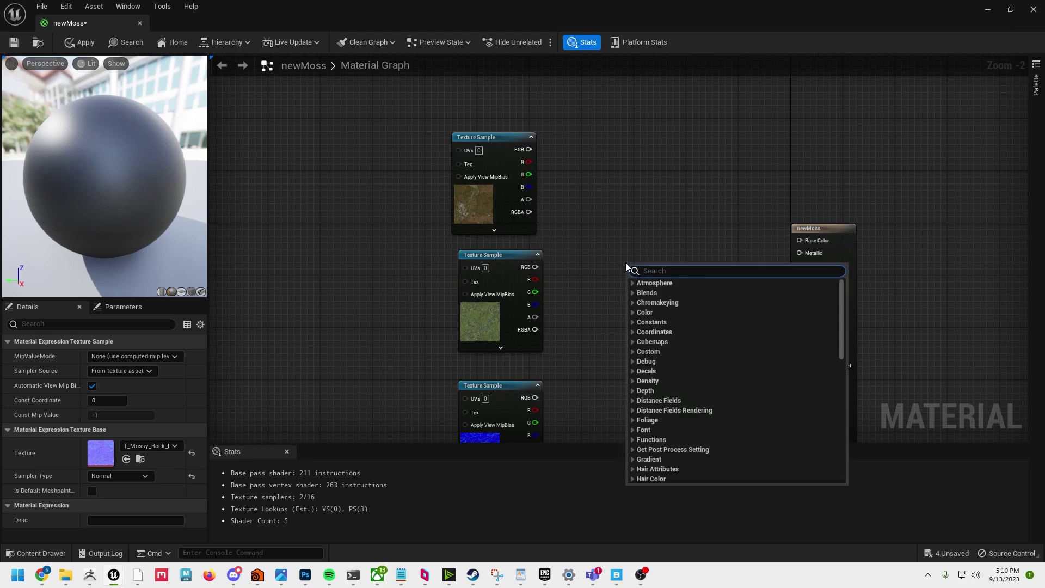
text(ler)
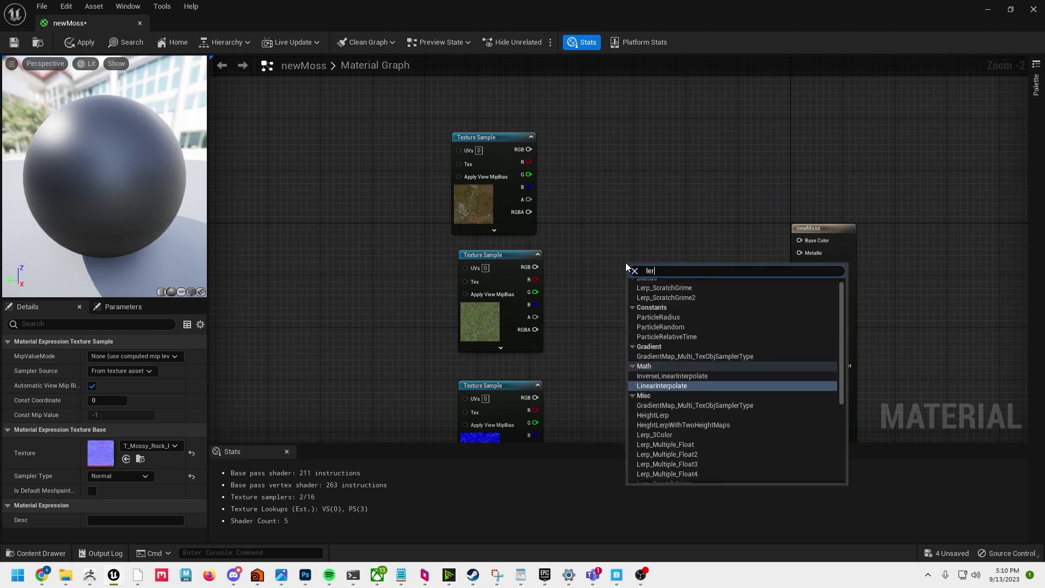
click(660, 386)
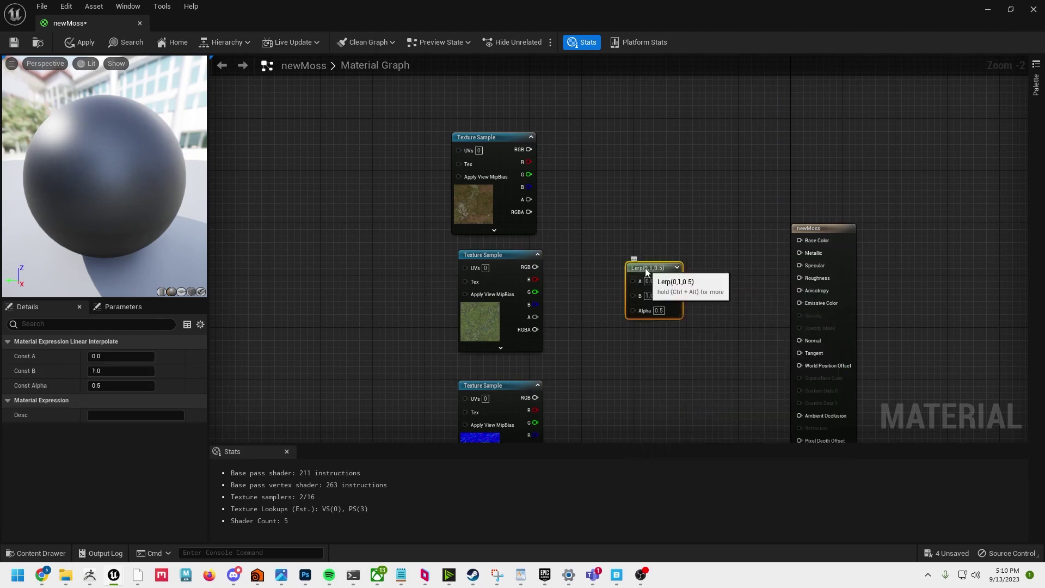
drag(645, 268, 644, 190)
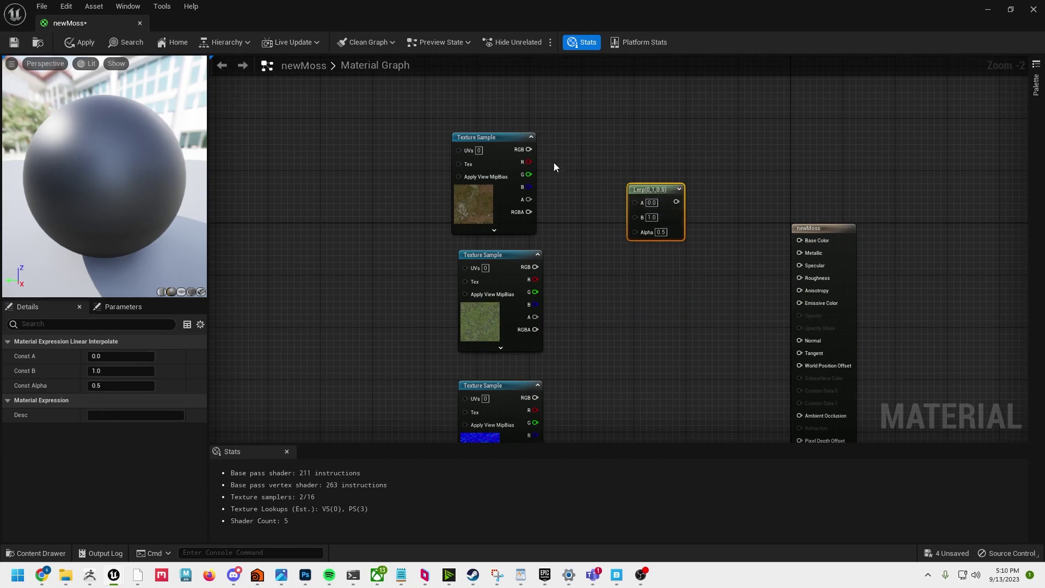
drag(529, 149, 635, 202)
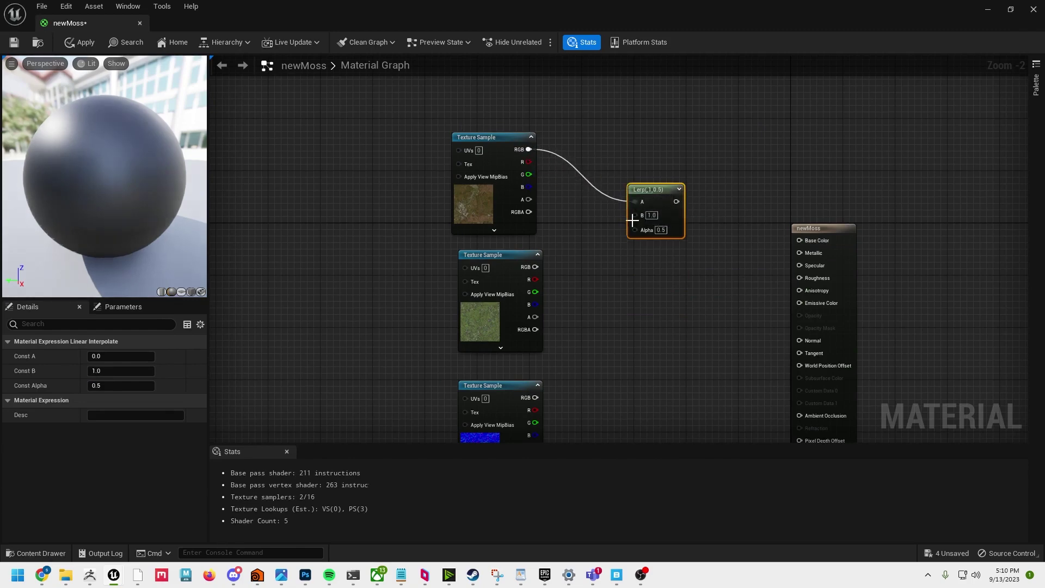
drag(536, 267, 633, 213)
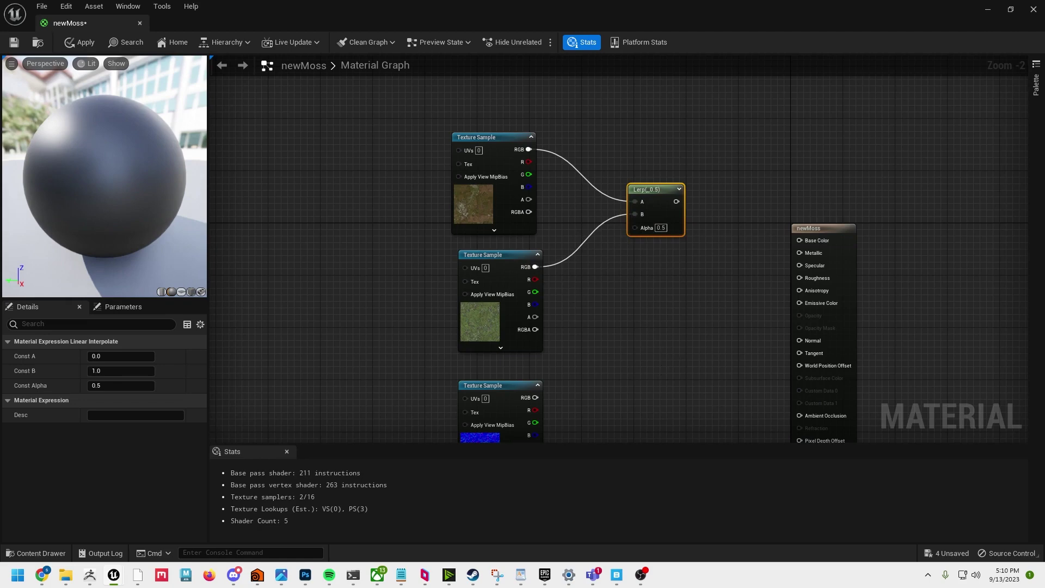
Duplicate the Lerp node beside the normal maps and connect the Mossy Ground normal to A and the rock face normal to B
right_drag(678, 354, 671, 292)
mouse_move(650, 130)
mouse_down()
mouse_move(639, 171)
mouse_move(644, 129)
mouse_up()
key(ctrl+c)
key(ctrl+v)
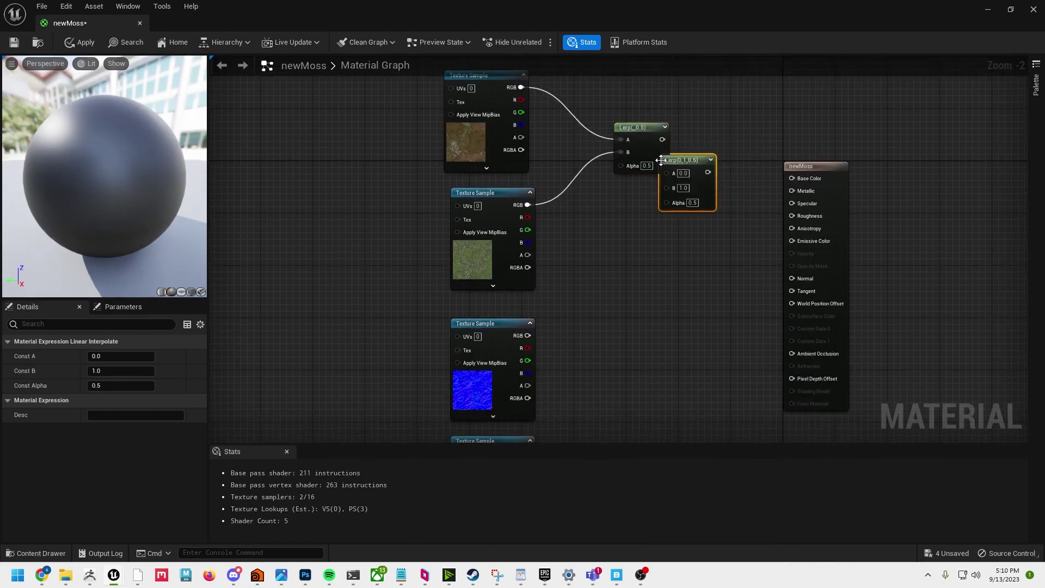
drag(667, 163, 632, 389)
right_drag(661, 359, 660, 244)
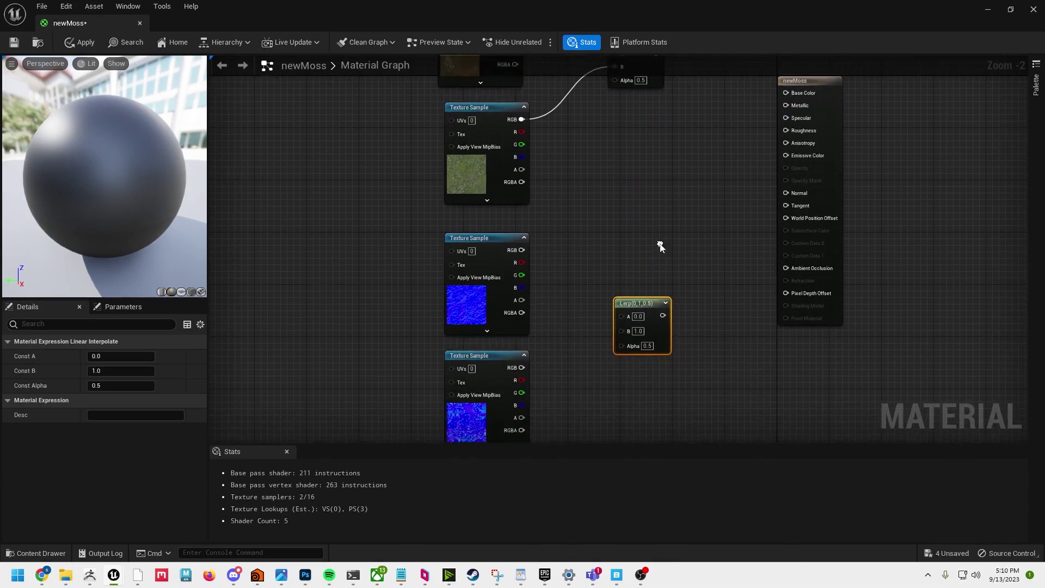
drag(522, 249, 619, 317)
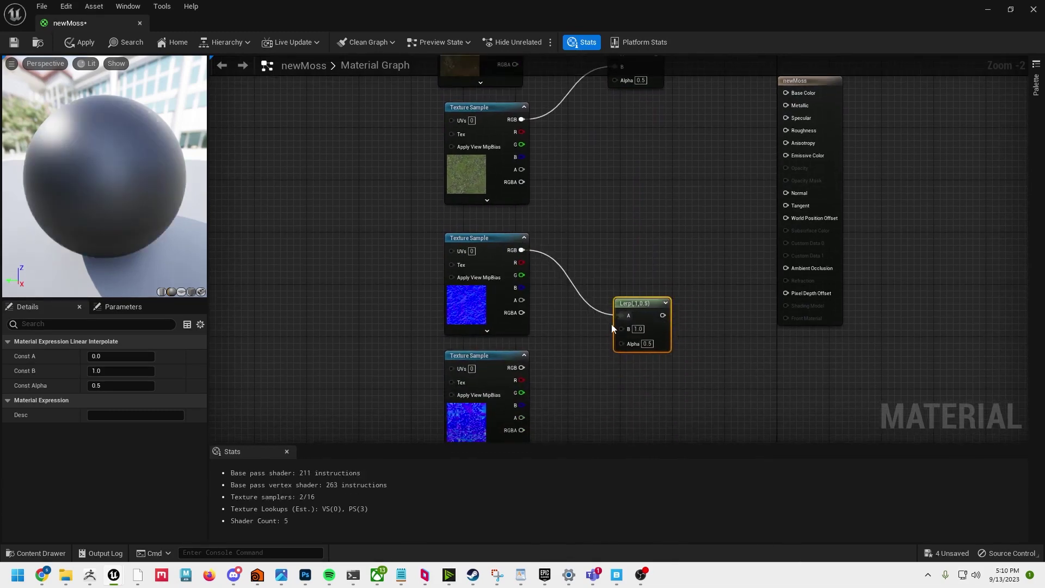
drag(523, 366, 620, 328)
Move the texture and Lerp nodes farther from the output node, and connect the diffuse Lerp to Base Color and the normal Lerp to Normal
scroll(675, 196, down, 3)
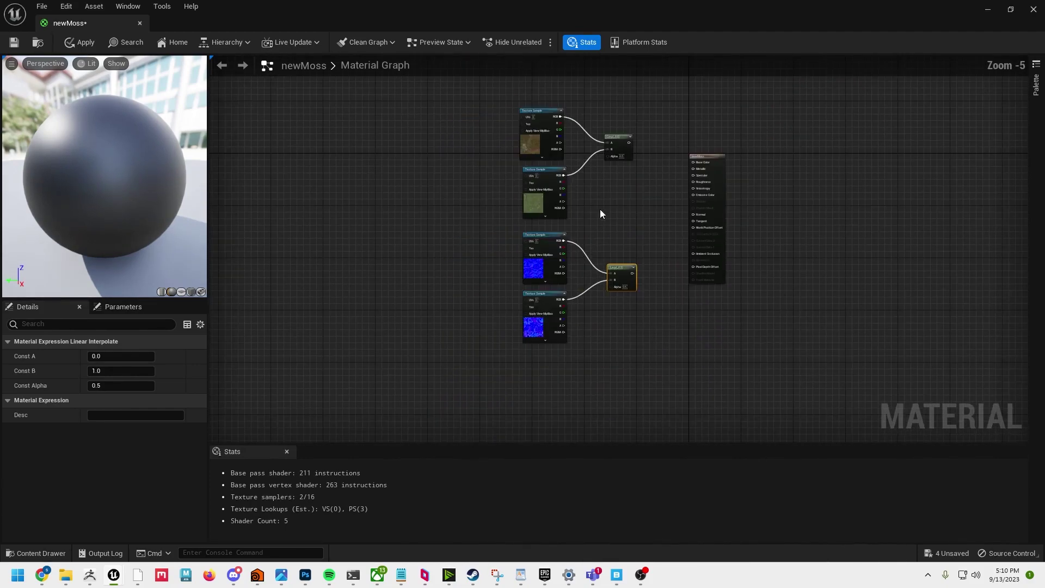
drag(487, 131, 658, 320)
scroll(593, 158, up, 2)
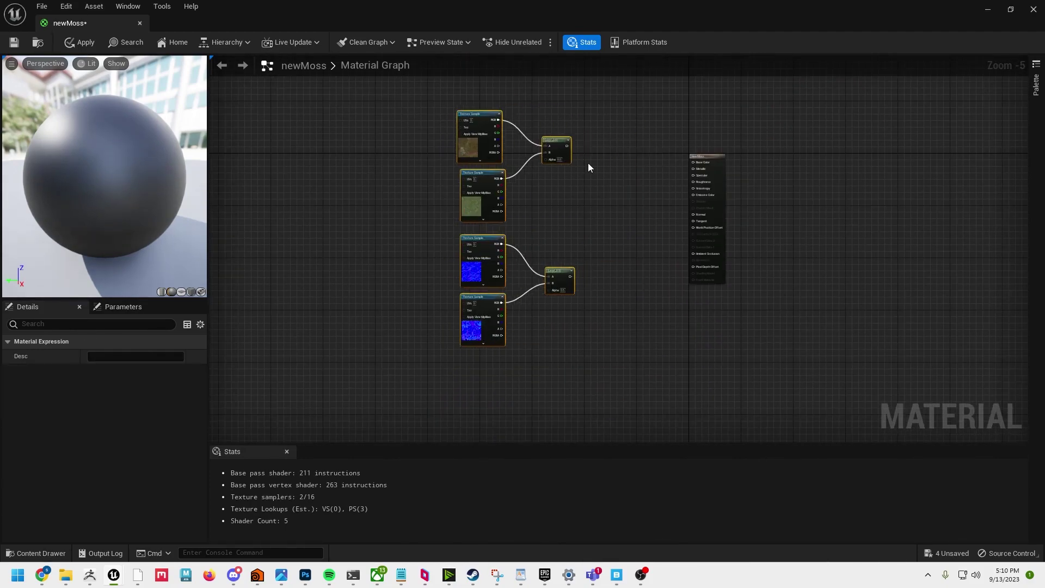
click(589, 166)
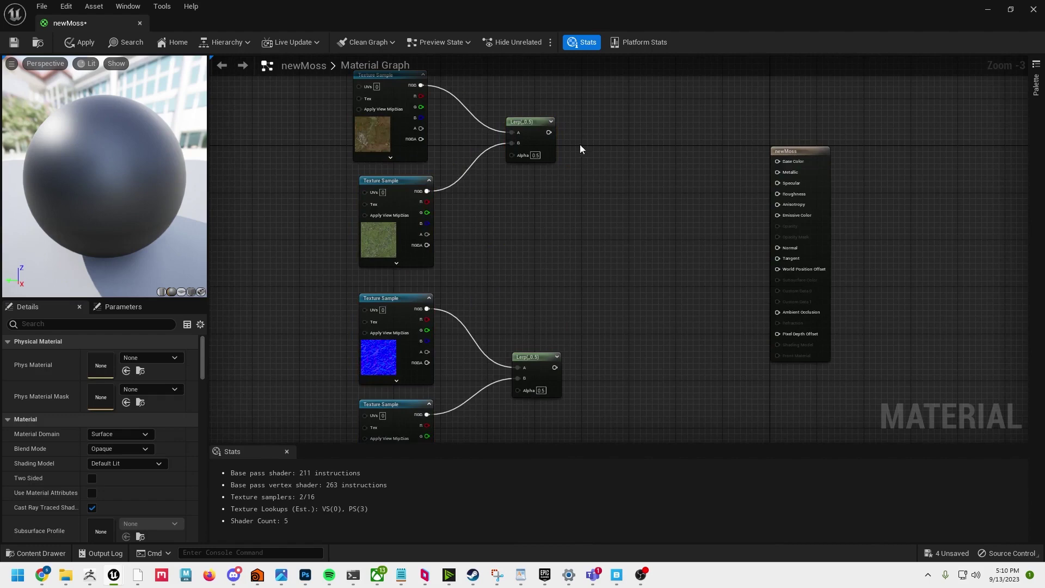
drag(548, 132, 783, 162)
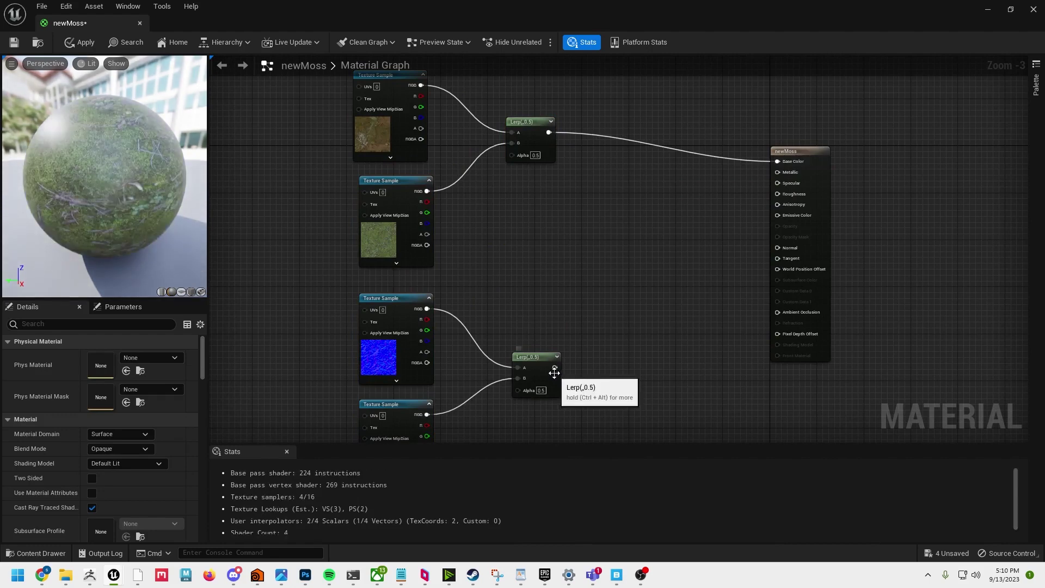
drag(555, 368, 777, 248)
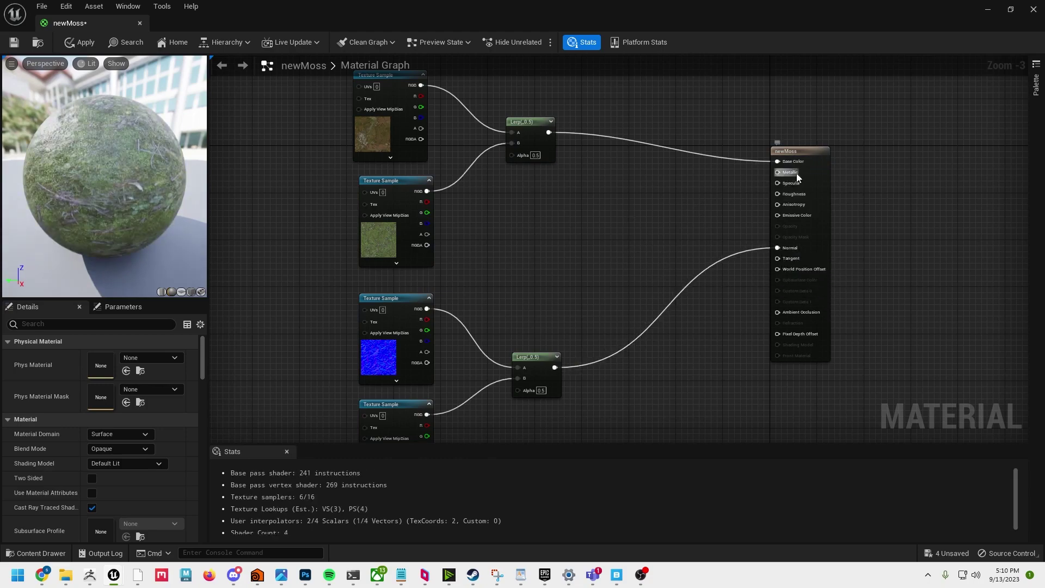
Inspect the blended moss material on the preview sphere from different distances and angles
scroll(823, 218, up, 2)
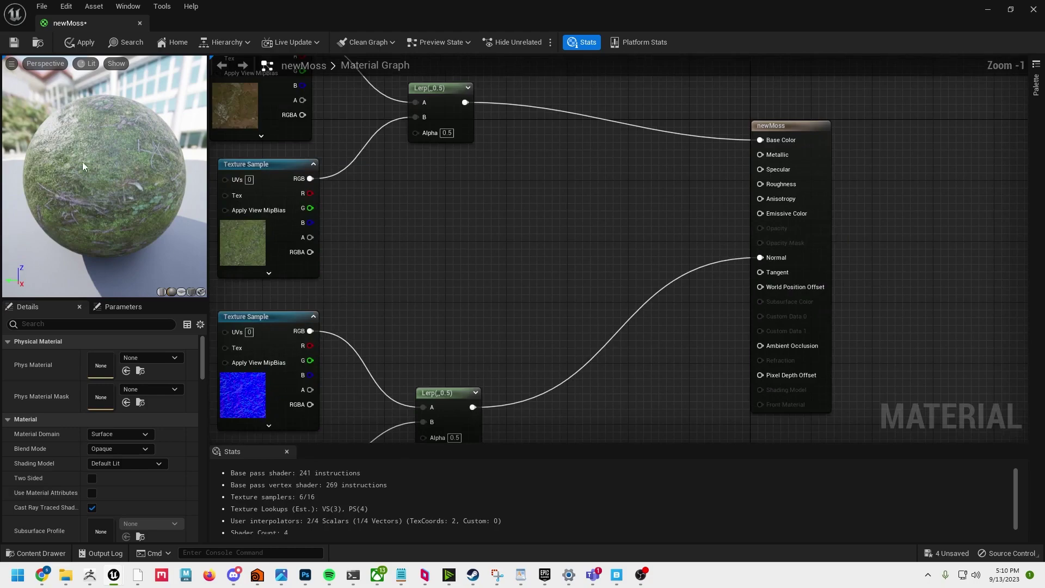
scroll(98, 174, up, 5)
scroll(98, 174, down, 7)
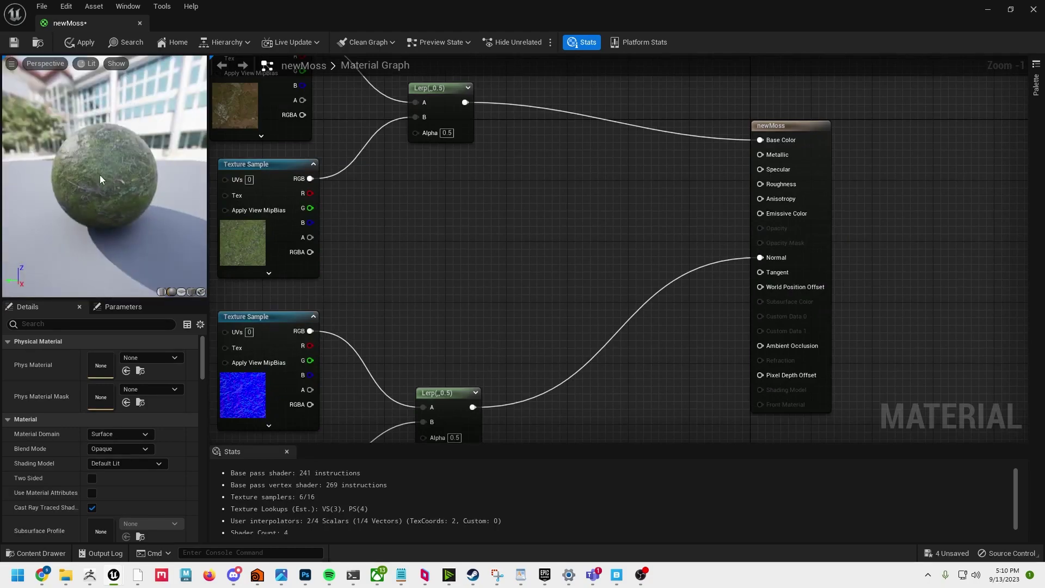
drag(100, 175, 201, 181)
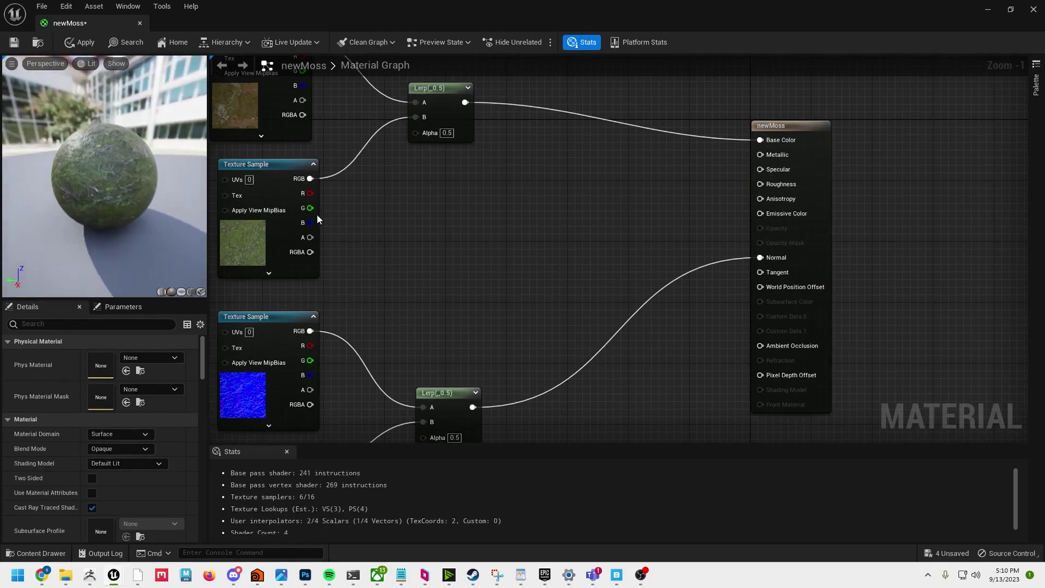
Add a Constant of 0 feeding Metallic, and a duplicate Constant set to 0.9 feeding Roughness
click(623, 188)
drag(656, 192, 761, 155)
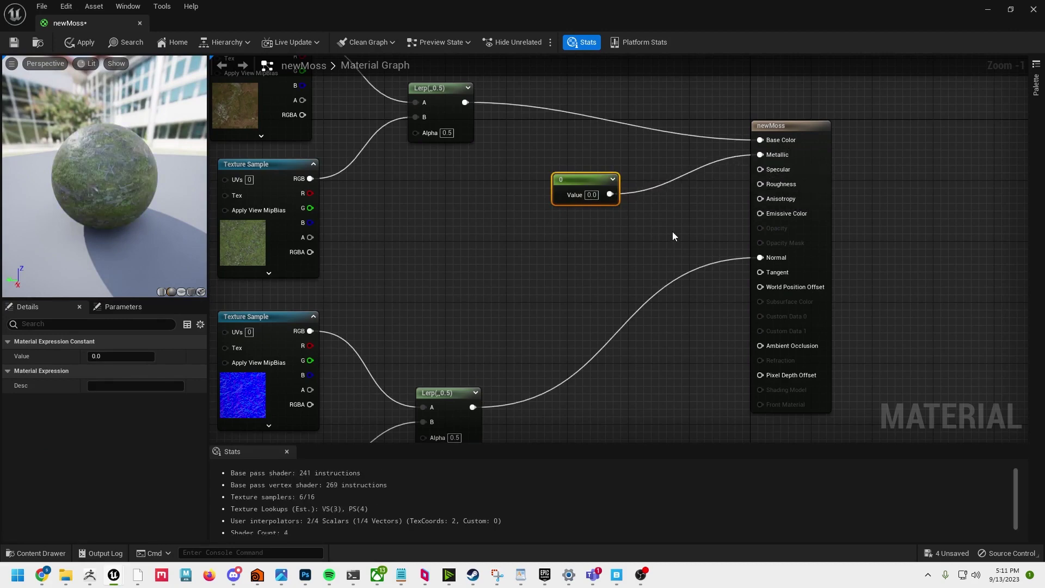
drag(572, 188, 756, 185)
key(ctrl+d)
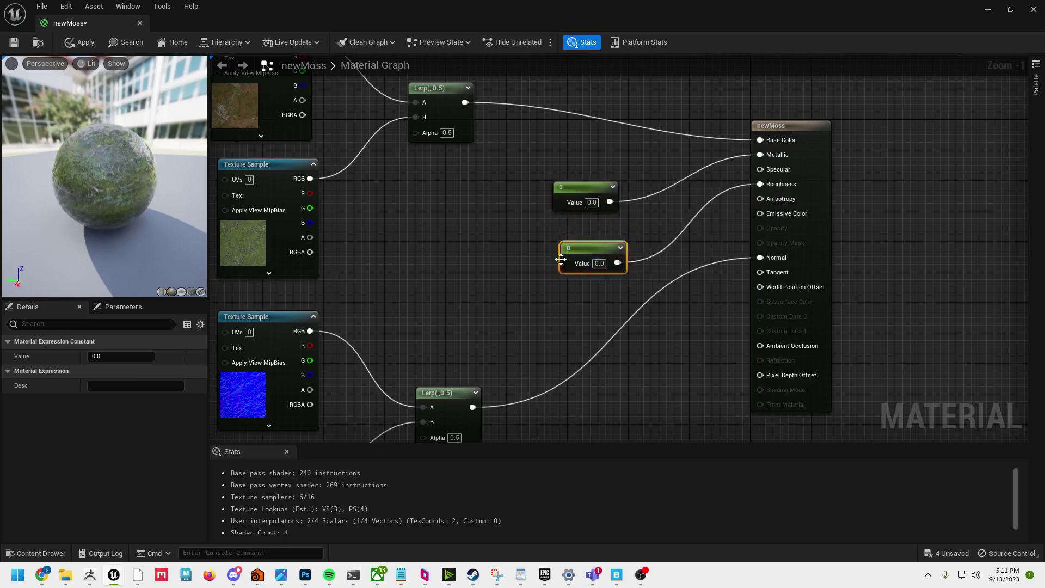
click(118, 356)
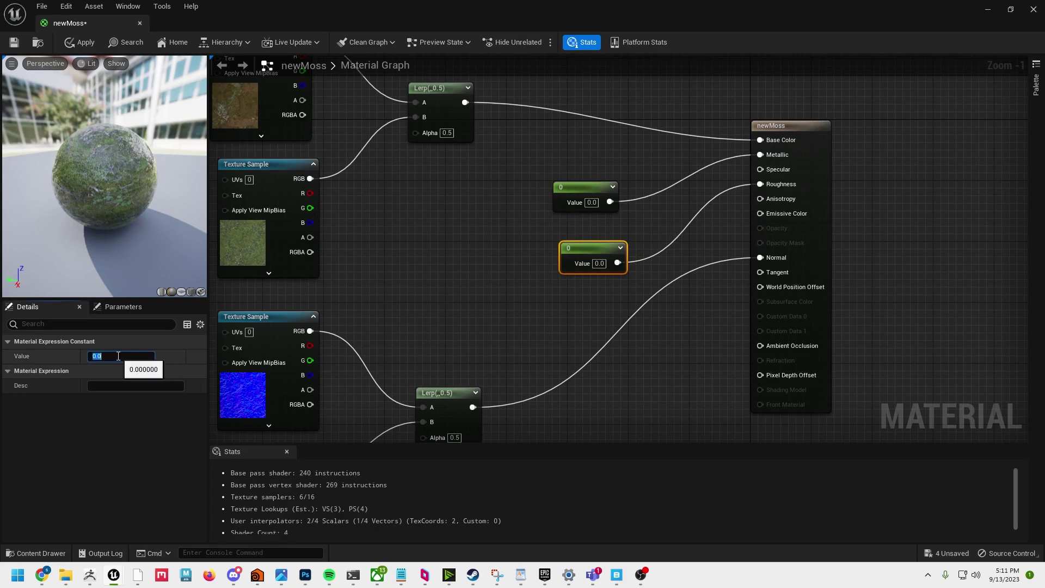
text(.9)
key(Return)
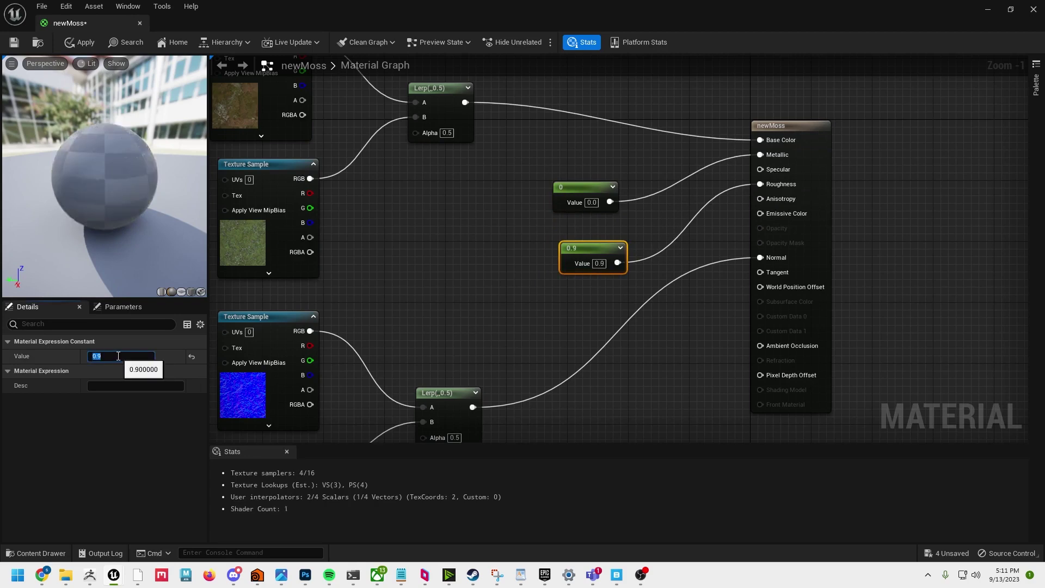
Move the diffuse and normal Lerp nodes away from the texture samples, closer to the newMoss output node
drag(73, 166, 131, 165)
scroll(73, 166, up, 4)
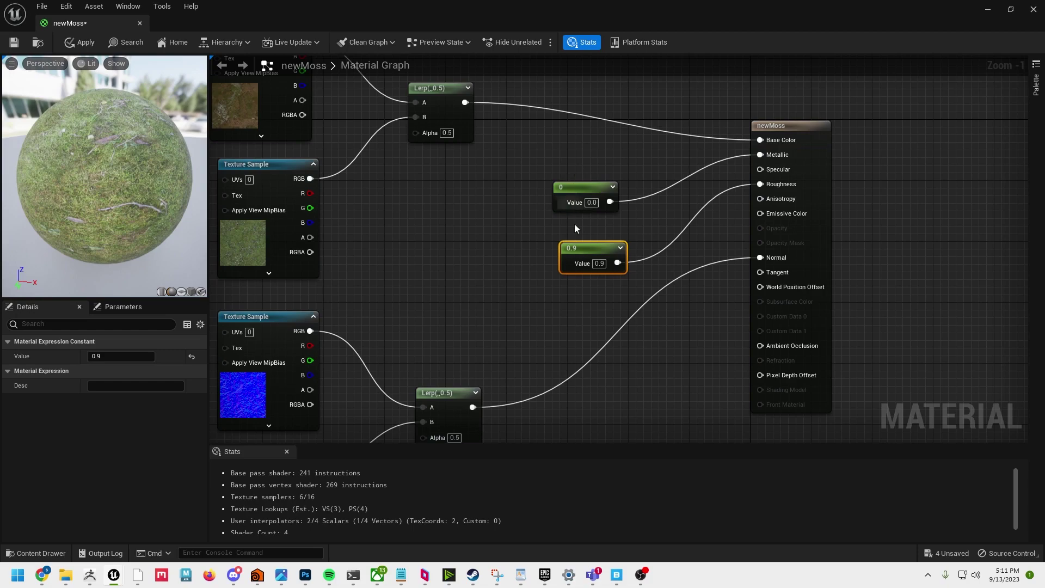
scroll(412, 235, down, 1)
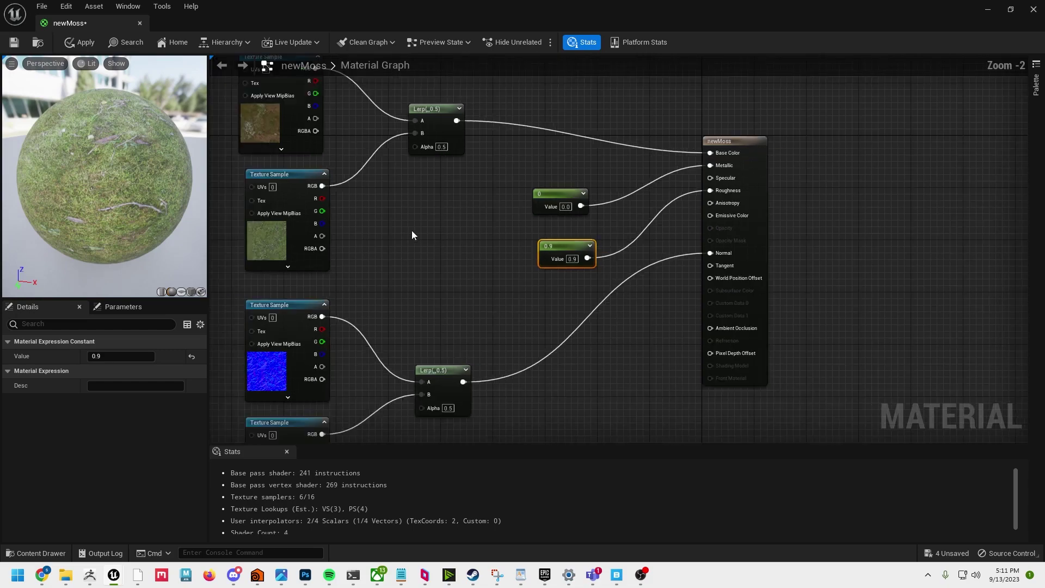
scroll(412, 235, down, 1)
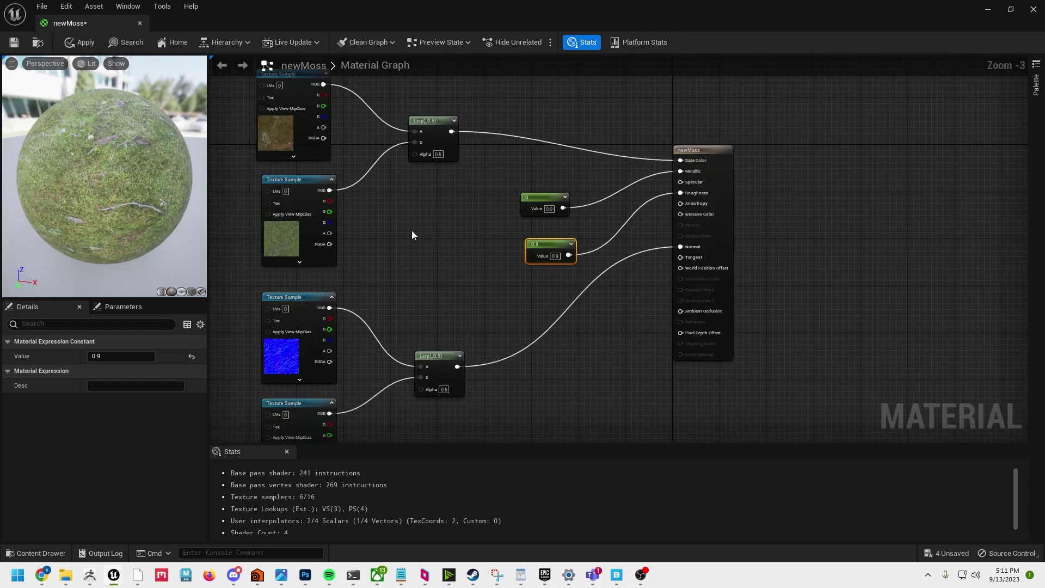
scroll(411, 230, down, 1)
right_drag(415, 229, 500, 233)
scroll(501, 235, up, 1)
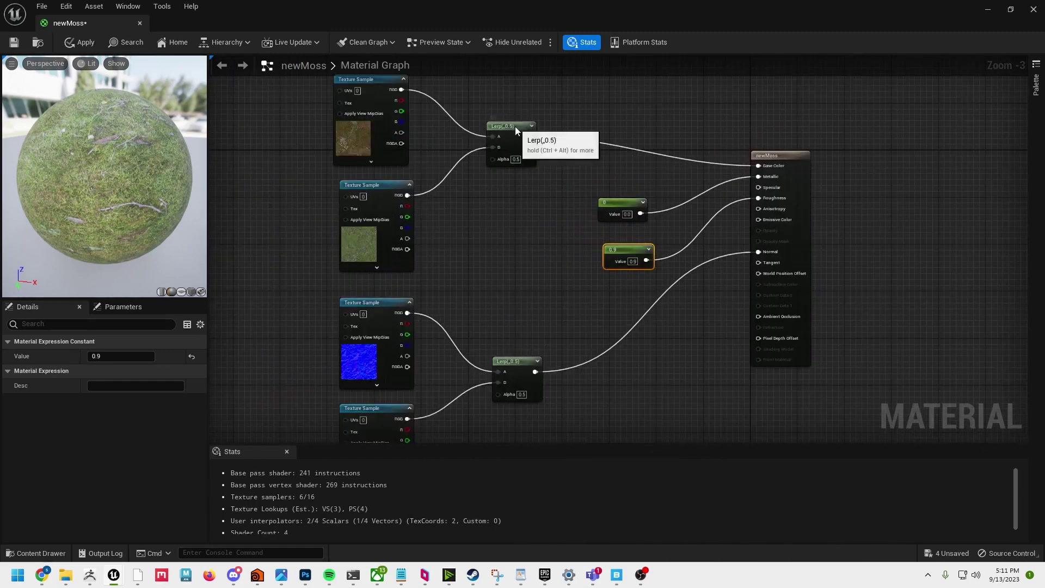
drag(515, 126, 574, 133)
drag(518, 360, 565, 360)
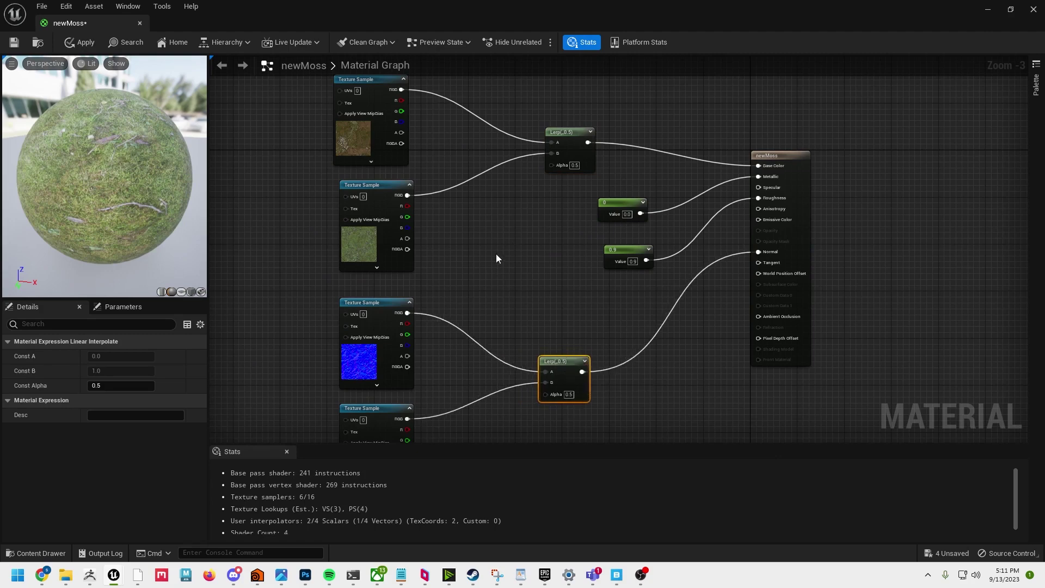
Add a Vertex Color node between the Lerp nodes and connect its combined color output to the Alpha of both
right_click(496, 254)
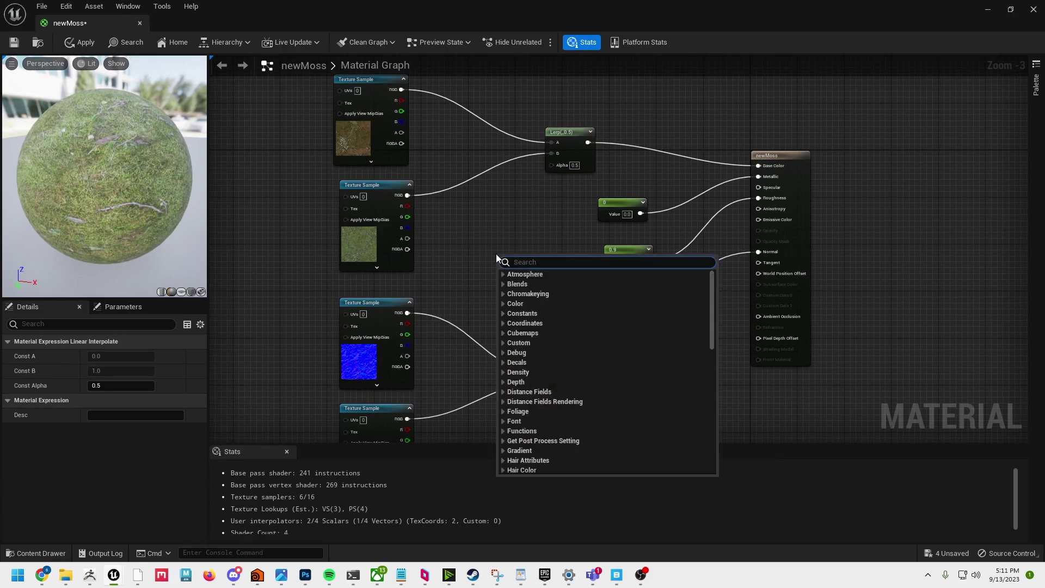
text(ver)
click(522, 303)
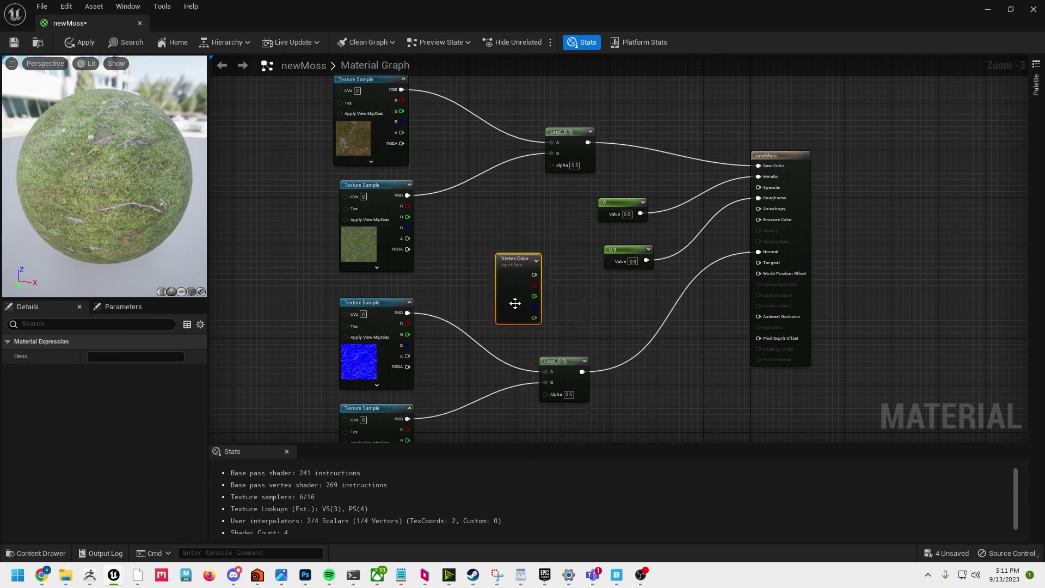
drag(491, 261, 549, 164)
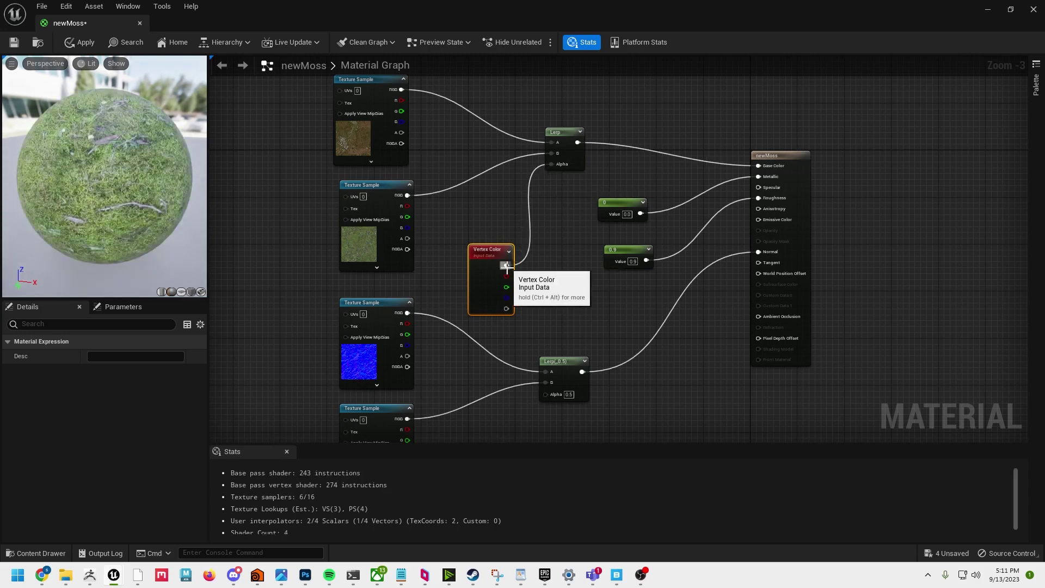
drag(507, 266, 546, 395)
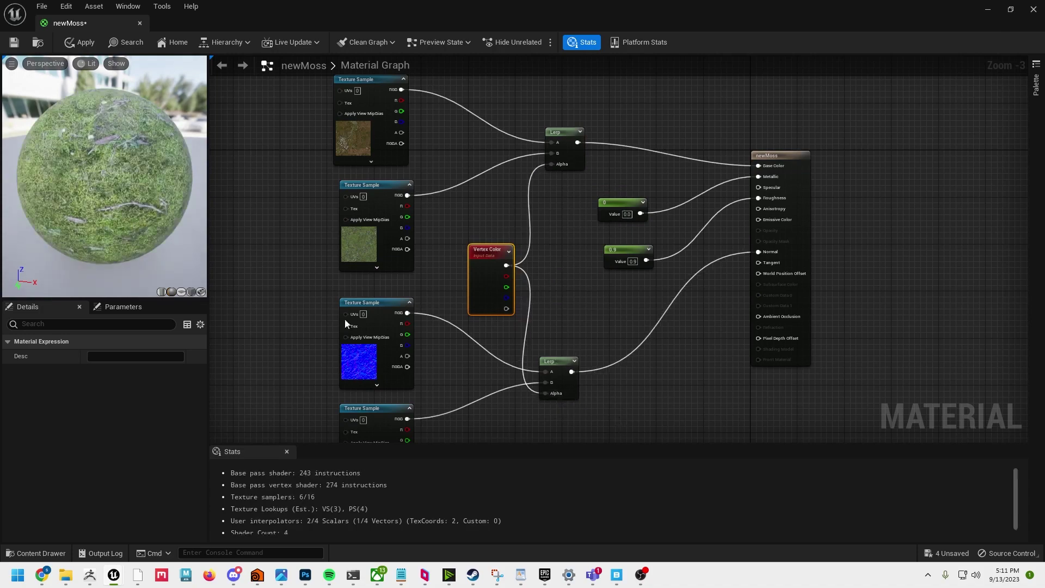
Apply and save the newMoss material, and close its material editor
mouse_move(77, 182)
right_down()
mouse_move(98, 182)
mouse_move(70, 182)
right_up()
drag(76, 182, 153, 184)
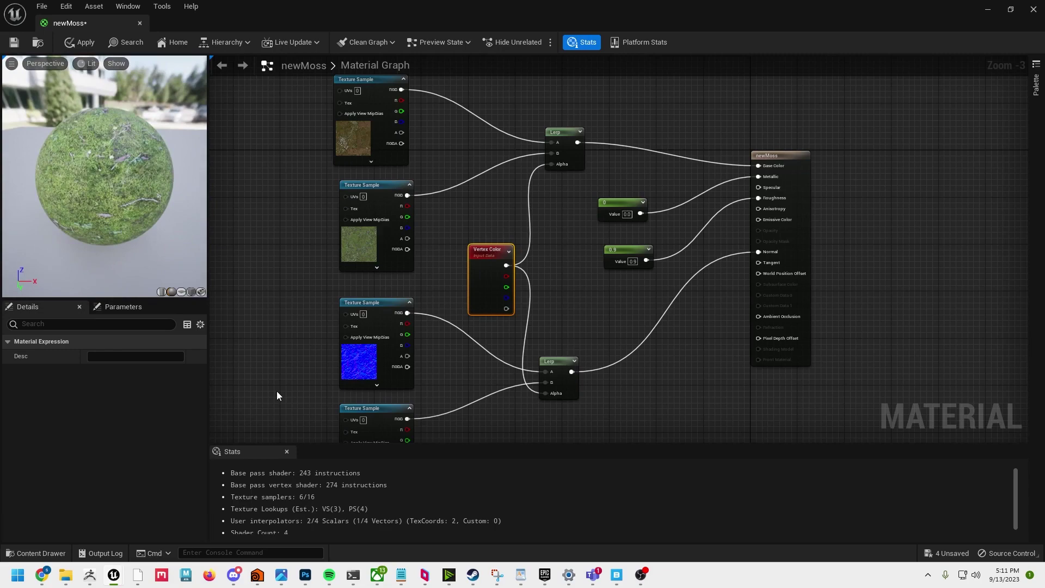
right_drag(596, 308, 712, 254)
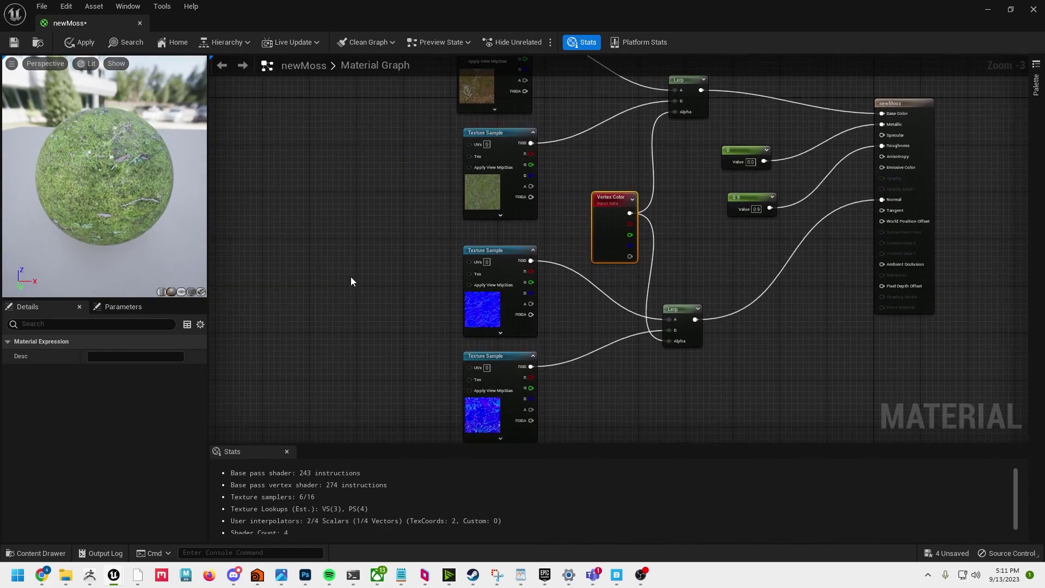
right_drag(351, 280, 385, 306)
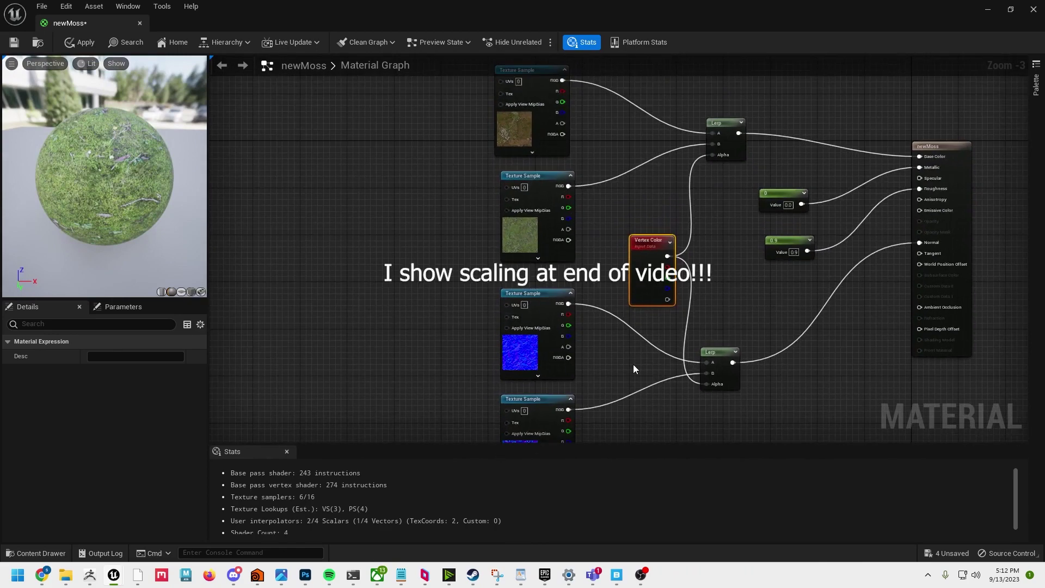
right_drag(786, 315, 707, 313)
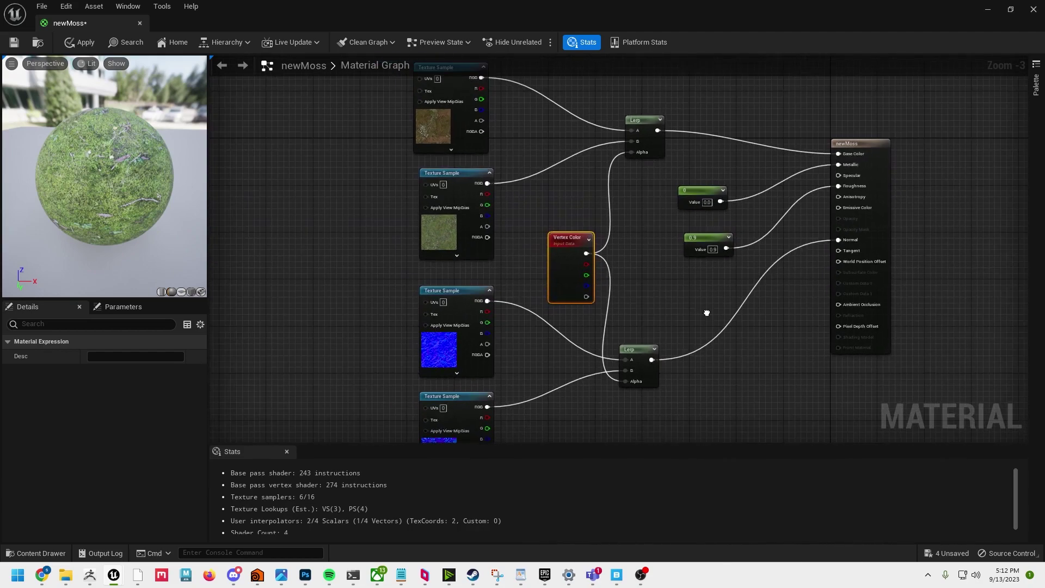
click(74, 43)
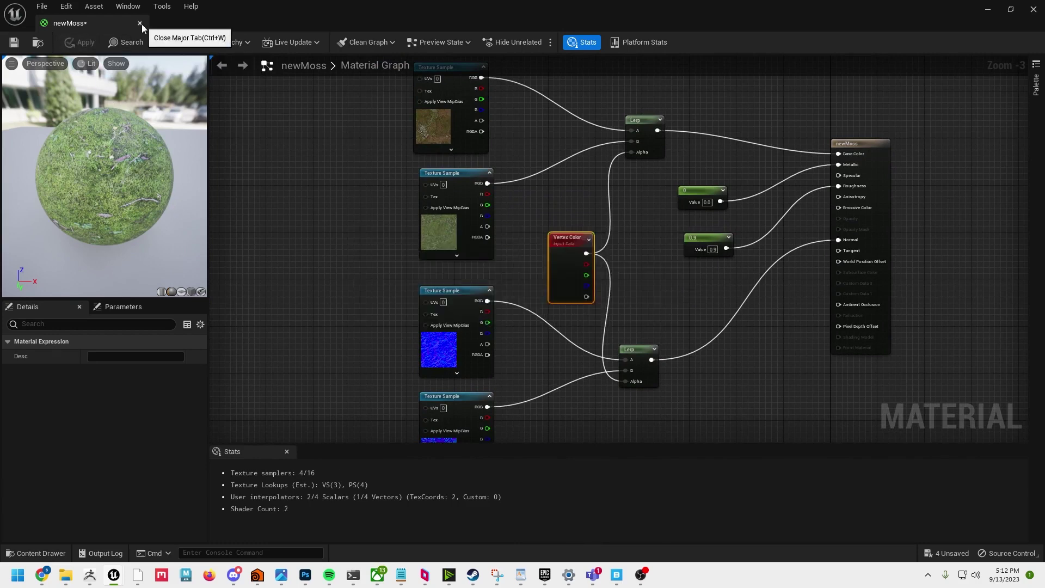
click(13, 43)
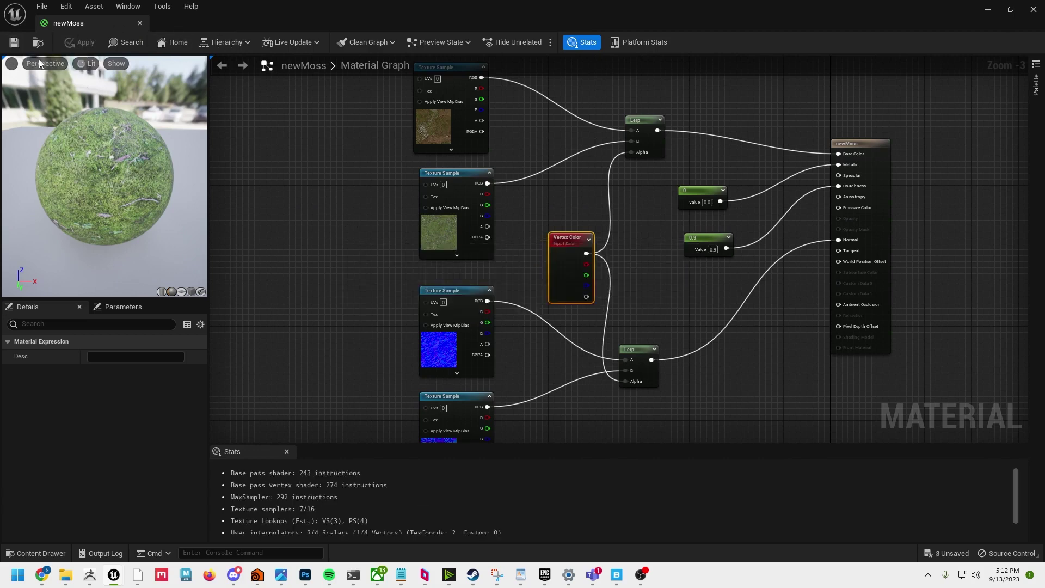
click(140, 22)
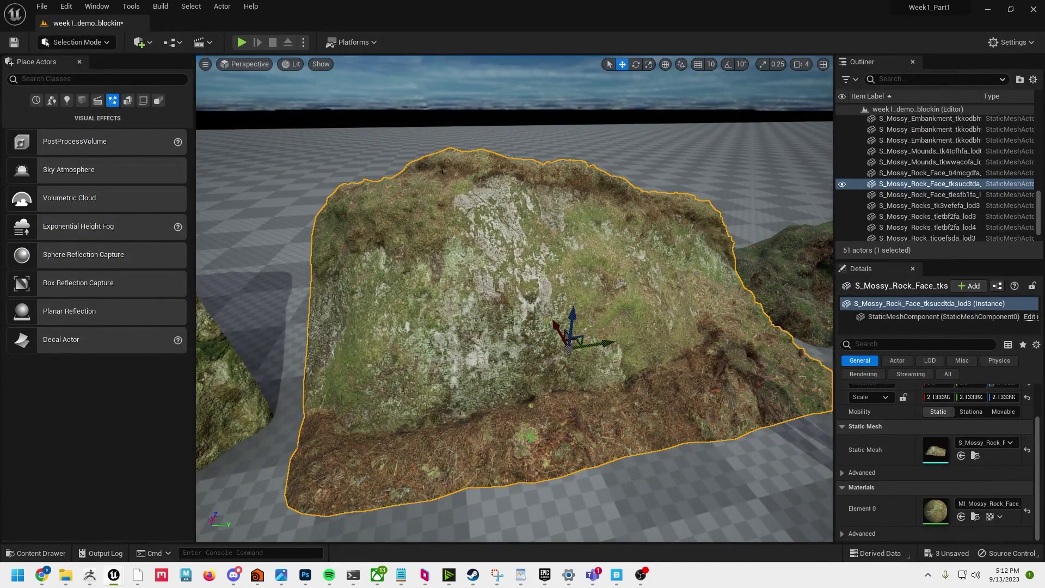
Assign the newMoss material from the CustomMaterials folder to the selected mossy rock face in the level
drag(1044, 158, 960, 303)
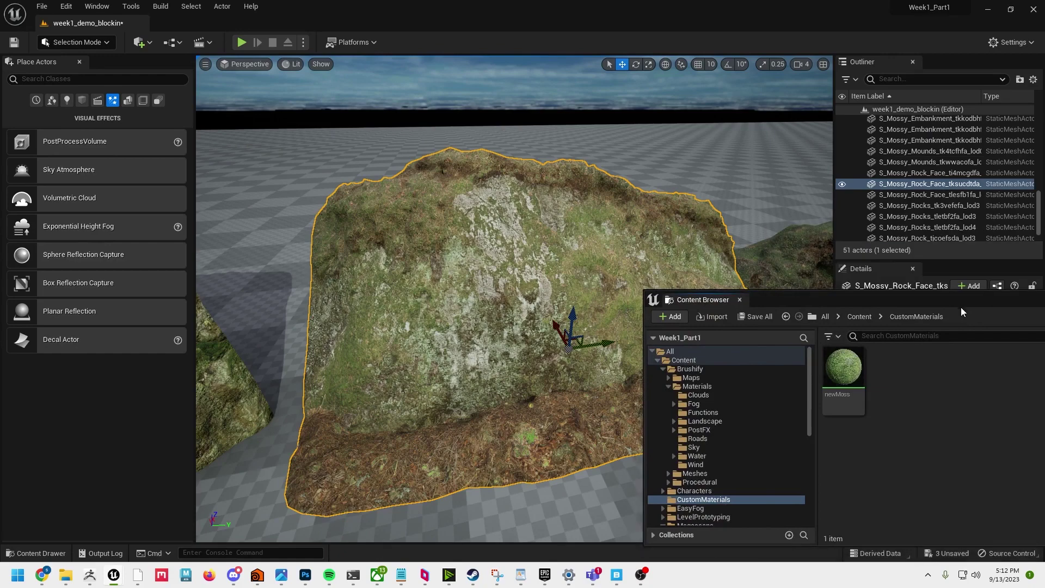
click(845, 366)
drag(845, 366, 418, 271)
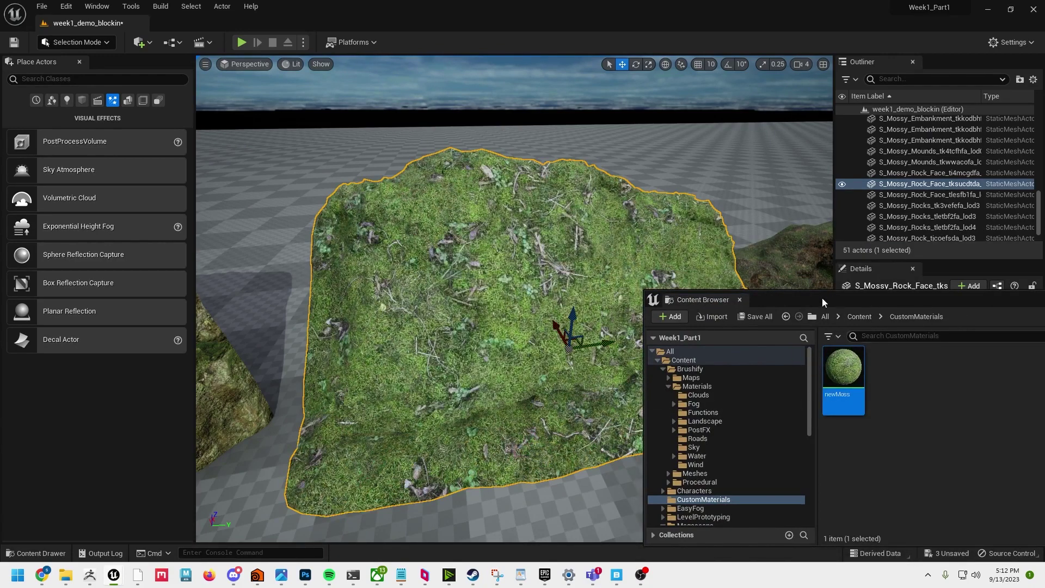
drag(822, 302, 1044, 303)
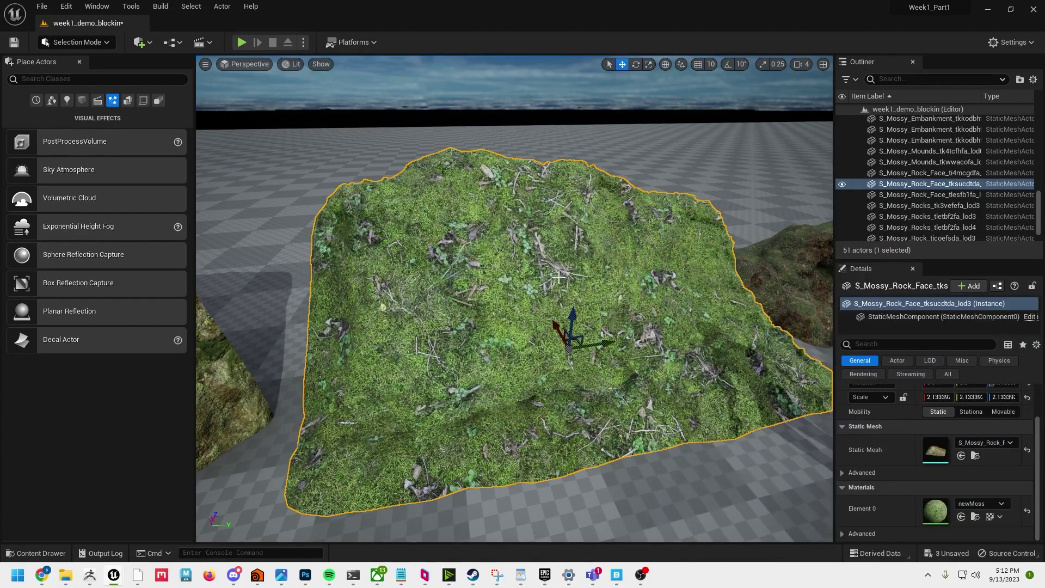
Switch to Mesh Paint mode and activate the Paint tool for vertex colors on the mossy rock face
right_drag(519, 254, 475, 276)
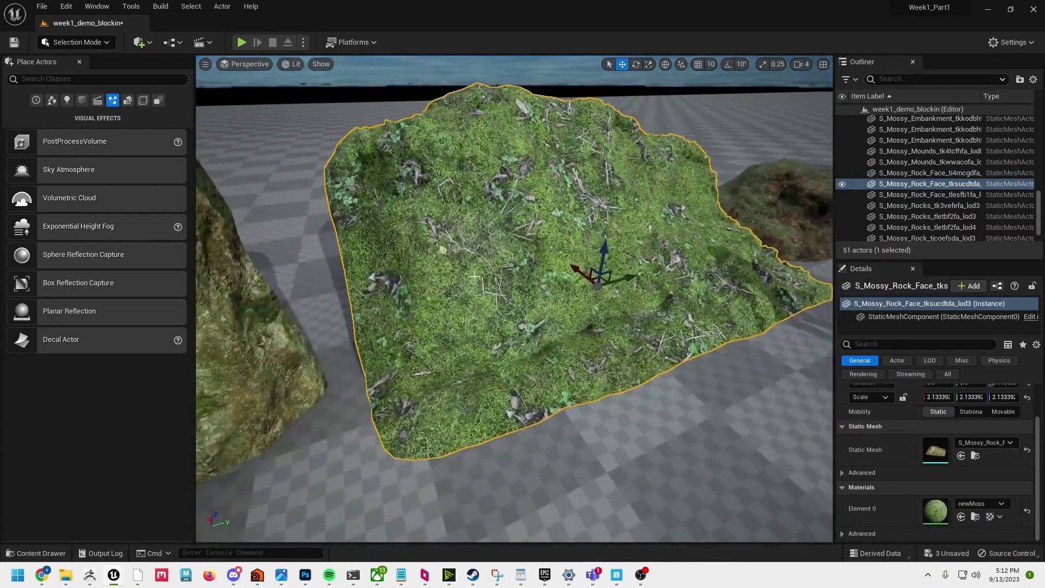
right_drag(503, 336, 501, 302)
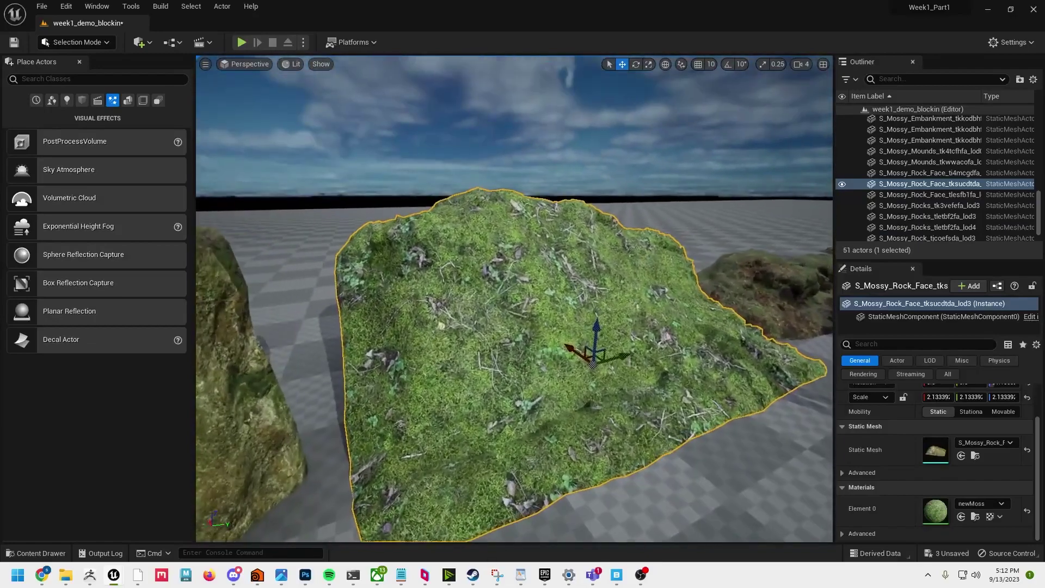
mouse_move(593, 362)
right_down()
mouse_move(537, 373)
mouse_move(593, 362)
right_up()
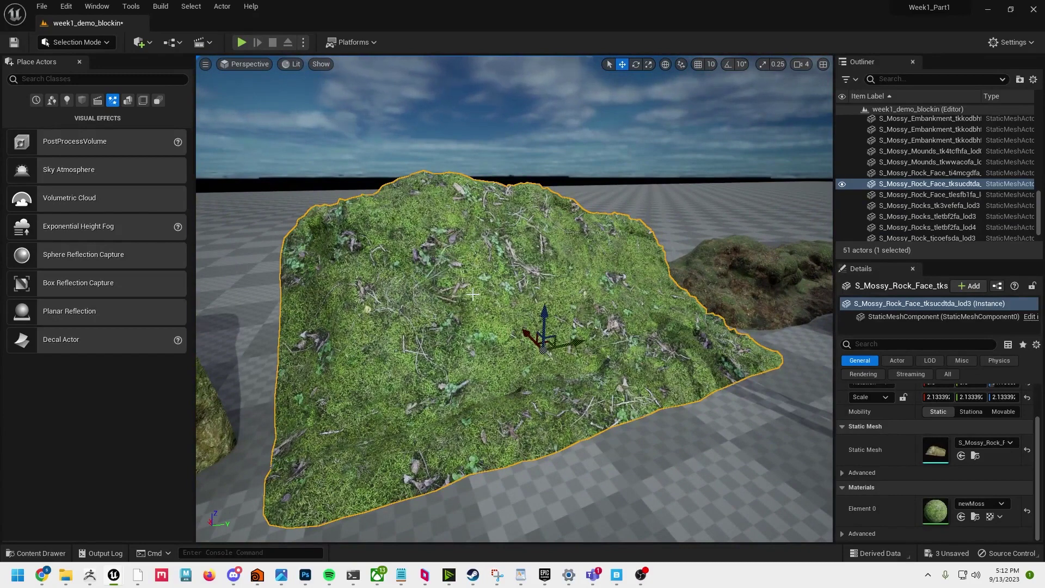
click(80, 43)
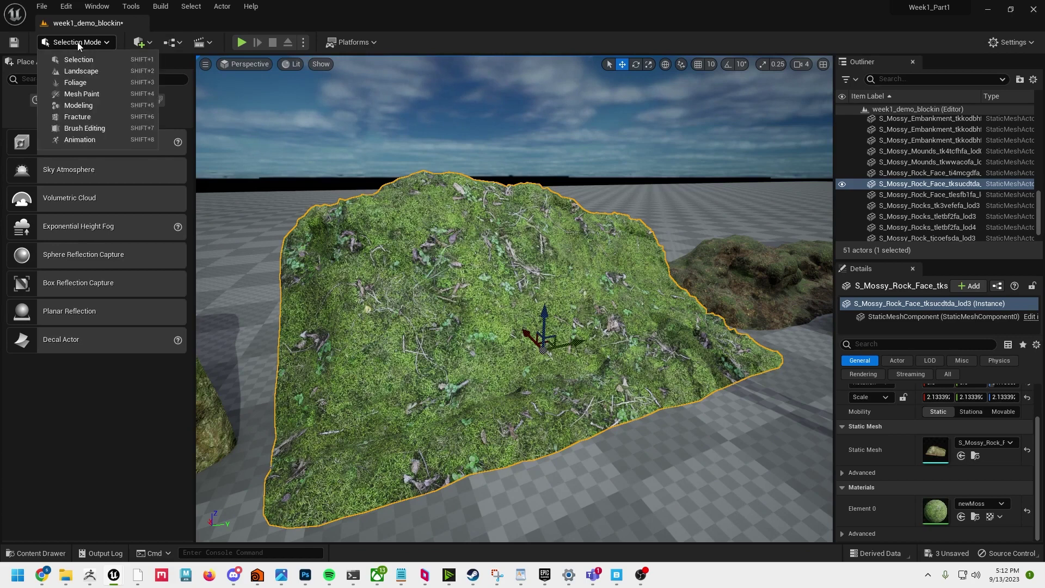
click(98, 94)
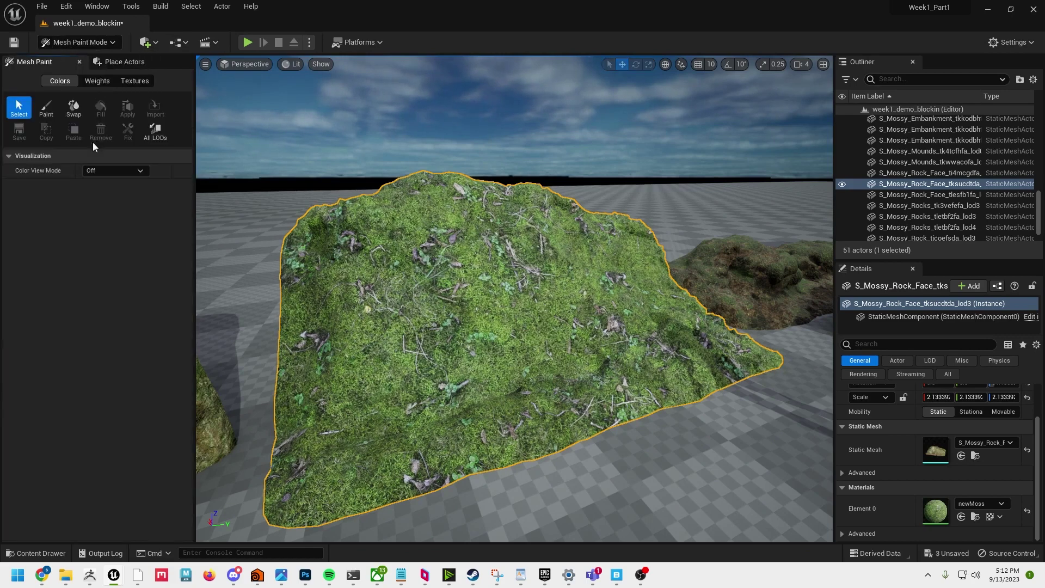
click(49, 107)
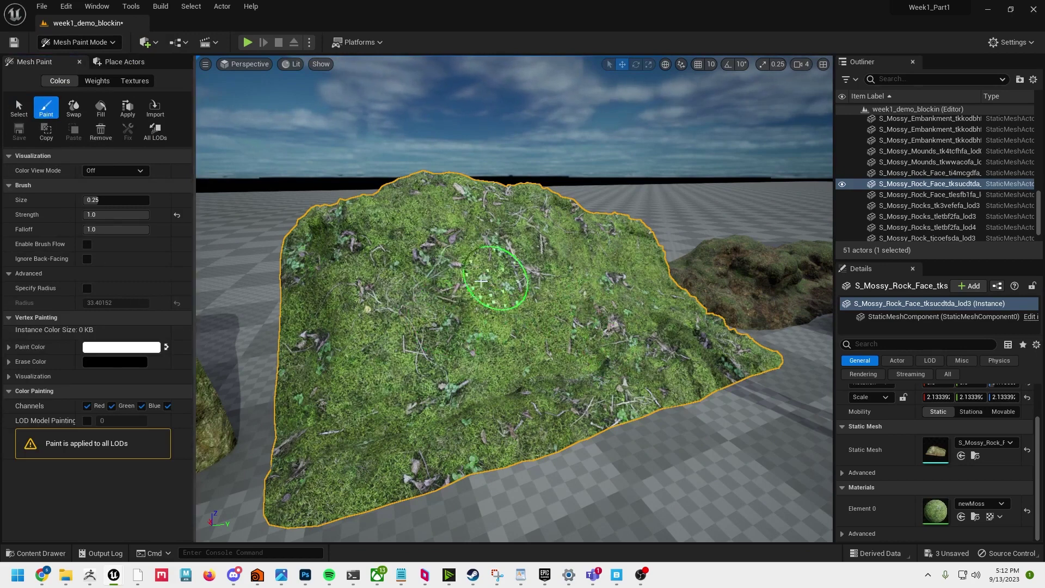
Paint black vertex color across the middle, lower-left and upper parts of the mesh to expose the rock texture
mouse_move(479, 235)
mouse_down()
mouse_move(488, 305)
mouse_move(566, 326)
mouse_move(494, 319)
mouse_move(510, 288)
mouse_move(533, 292)
mouse_up()
key(x)
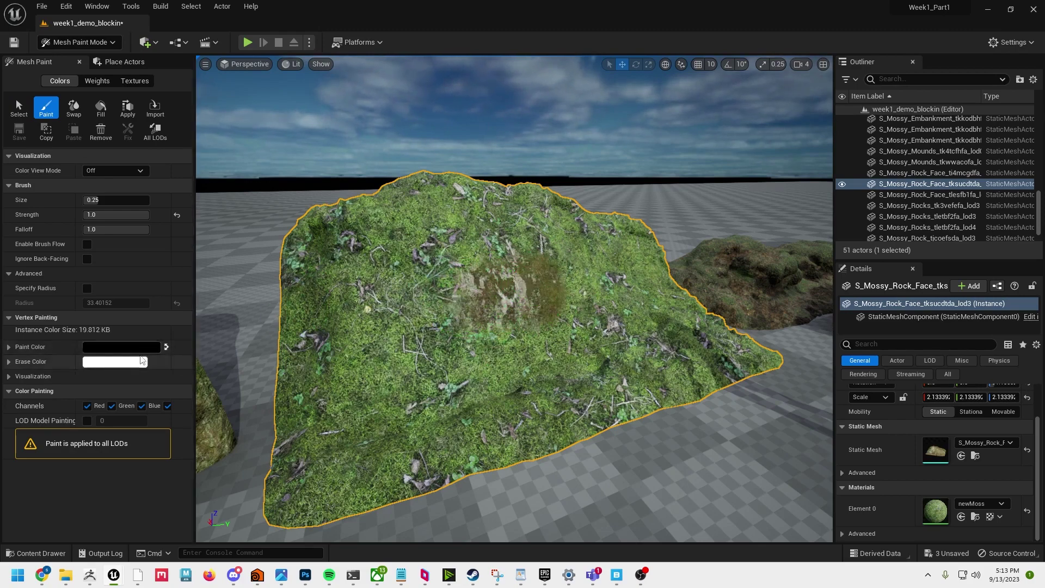
mouse_move(453, 276)
mouse_down()
mouse_move(464, 240)
mouse_move(525, 243)
mouse_move(626, 334)
mouse_move(509, 420)
mouse_move(443, 436)
mouse_move(316, 408)
mouse_move(317, 469)
mouse_move(424, 459)
mouse_move(473, 422)
mouse_move(474, 444)
mouse_move(459, 427)
mouse_move(571, 439)
mouse_move(585, 397)
mouse_move(327, 455)
mouse_move(435, 420)
mouse_up()
key(x)
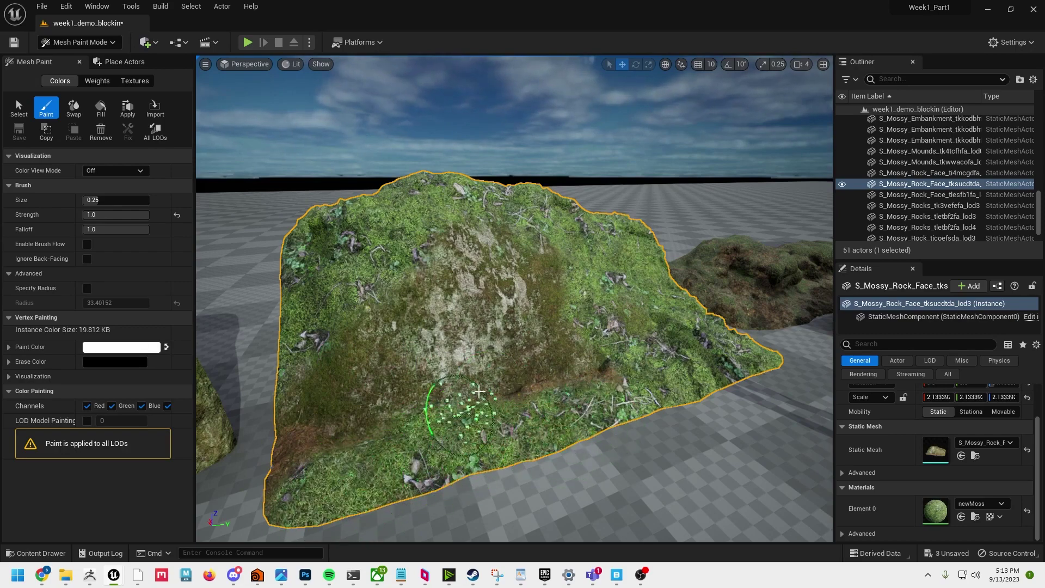
key(x)
mouse_move(618, 269)
mouse_down()
mouse_move(588, 296)
mouse_move(598, 287)
mouse_move(492, 235)
mouse_move(426, 237)
mouse_move(427, 226)
mouse_move(344, 327)
mouse_move(340, 278)
mouse_move(429, 232)
mouse_move(634, 308)
mouse_move(628, 356)
mouse_move(702, 337)
mouse_move(683, 288)
mouse_move(625, 229)
mouse_move(547, 193)
mouse_move(483, 187)
mouse_up()
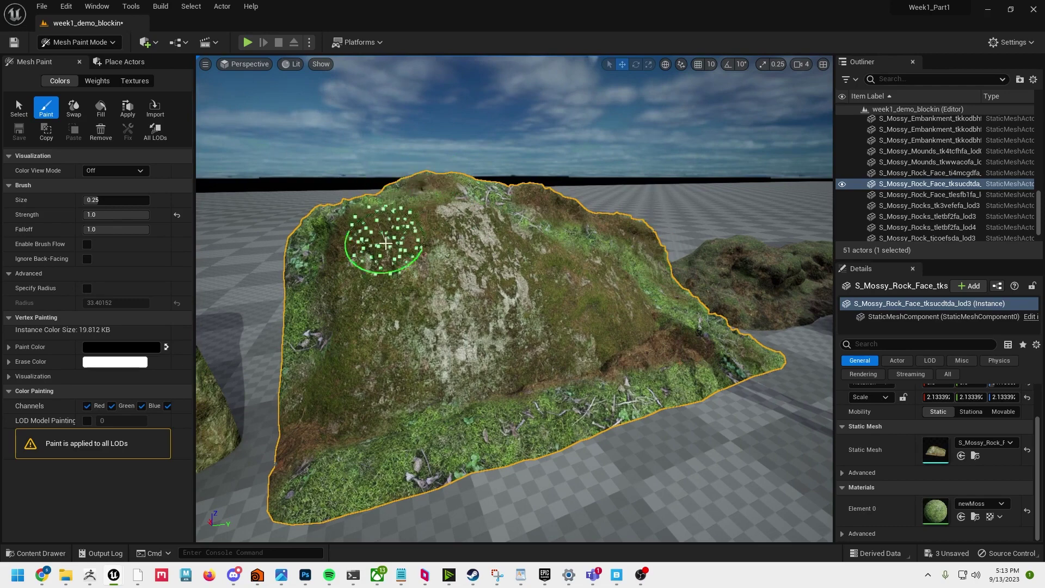
Swap the paint color to white and paint moss back over the left side and lower right of the rock face
key(x)
mouse_move(378, 256)
mouse_down()
mouse_move(352, 244)
mouse_move(327, 297)
mouse_move(342, 336)
mouse_move(315, 376)
mouse_up()
mouse_move(525, 363)
mouse_down()
mouse_move(642, 349)
mouse_move(654, 327)
mouse_move(645, 310)
mouse_move(675, 315)
mouse_up()
Inspect the vertex-painted rock face in the level from different distances and angles
mouse_move(575, 323)
right_down()
mouse_move(679, 319)
mouse_move(615, 340)
mouse_move(563, 319)
mouse_move(610, 340)
mouse_move(629, 319)
right_up()
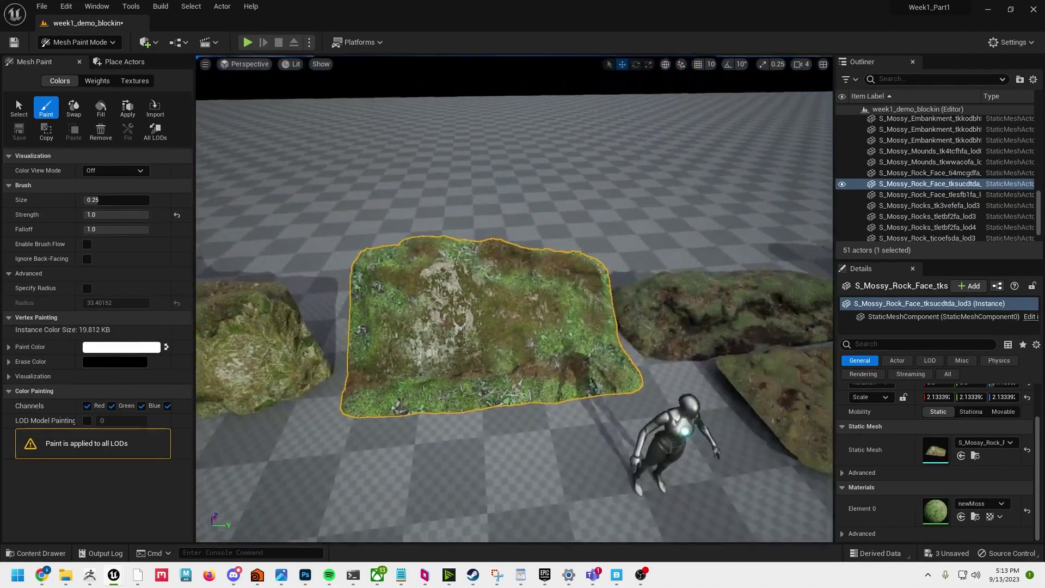
key(w)
mouse_move(507, 311)
right_down()
mouse_move(517, 318)
mouse_move(509, 311)
right_up()
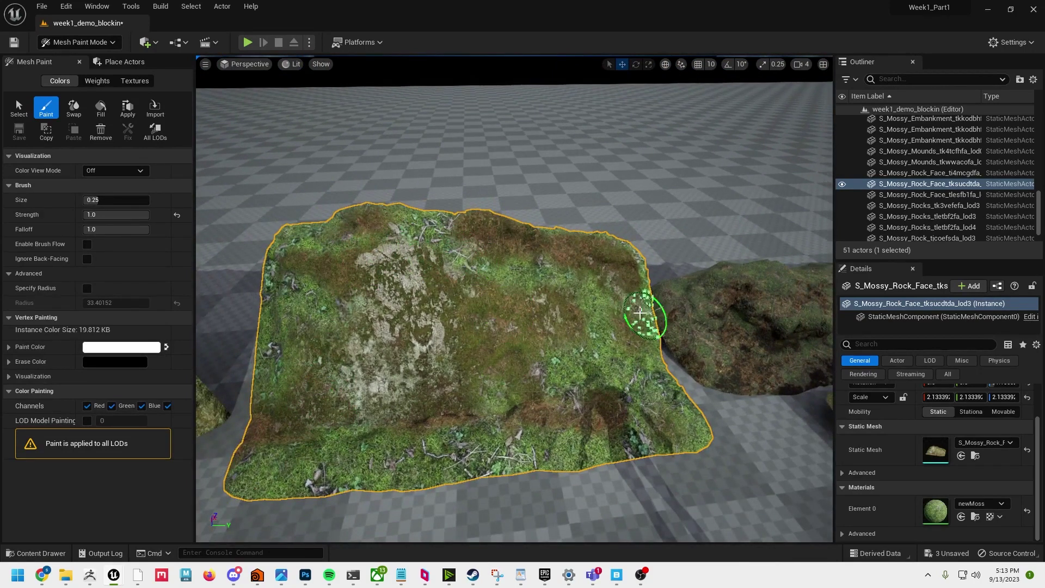
mouse_move(466, 346)
right_down()
mouse_move(508, 289)
mouse_move(486, 312)
right_up()
mouse_move(513, 348)
right_down()
mouse_move(505, 357)
mouse_move(507, 345)
mouse_move(619, 316)
right_up()
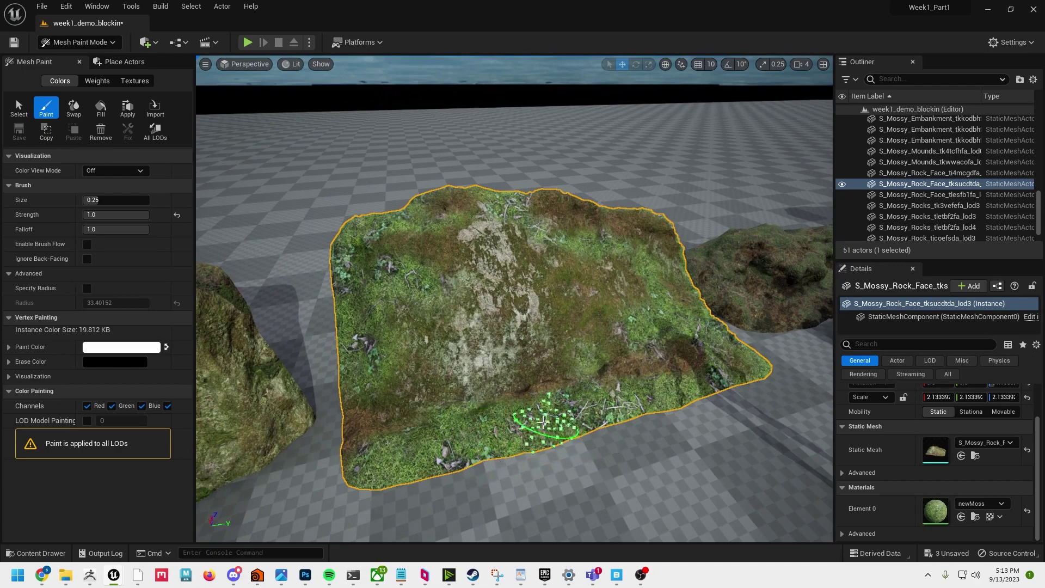
Swap the paint color to black and paint out the moss along the middle of the rock face's lower edge
key(x)
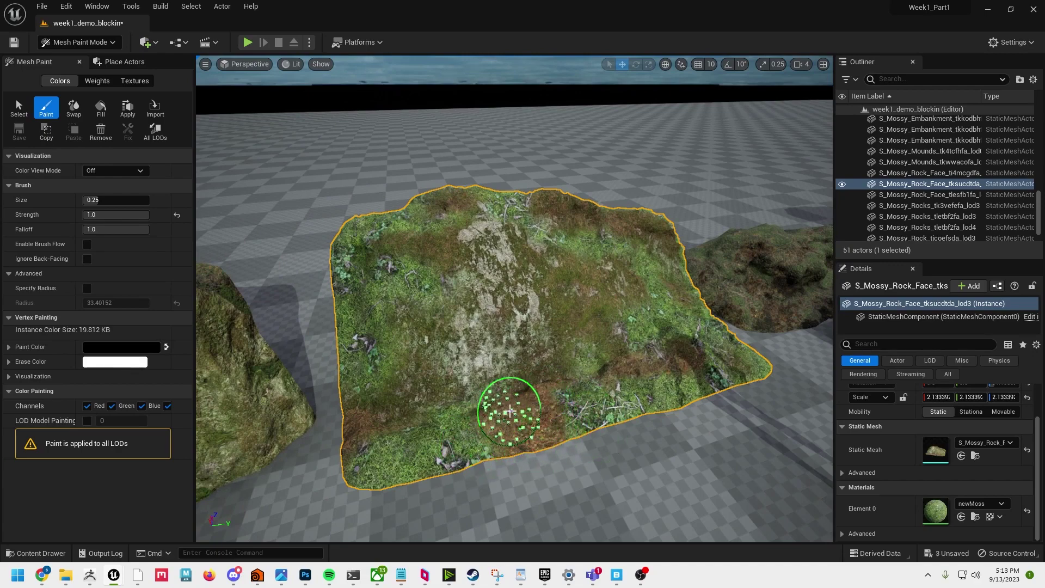
key(bracketleft)
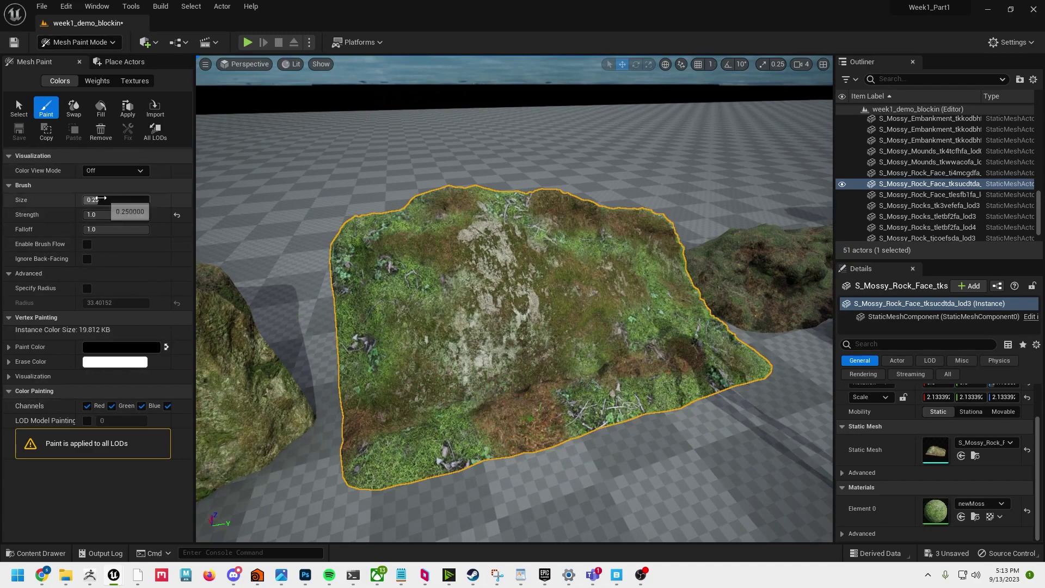
Reduce the brush size to 0.13, swap the paint color to white, and paint moss left of the bare rock patch
drag(114, 200, 91, 200)
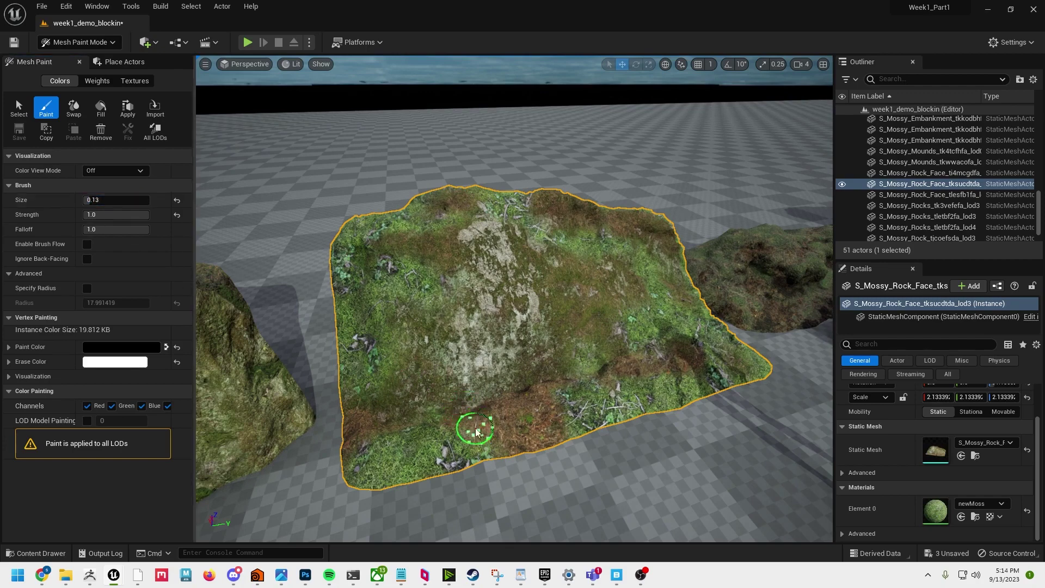
scroll(497, 387, up, 4)
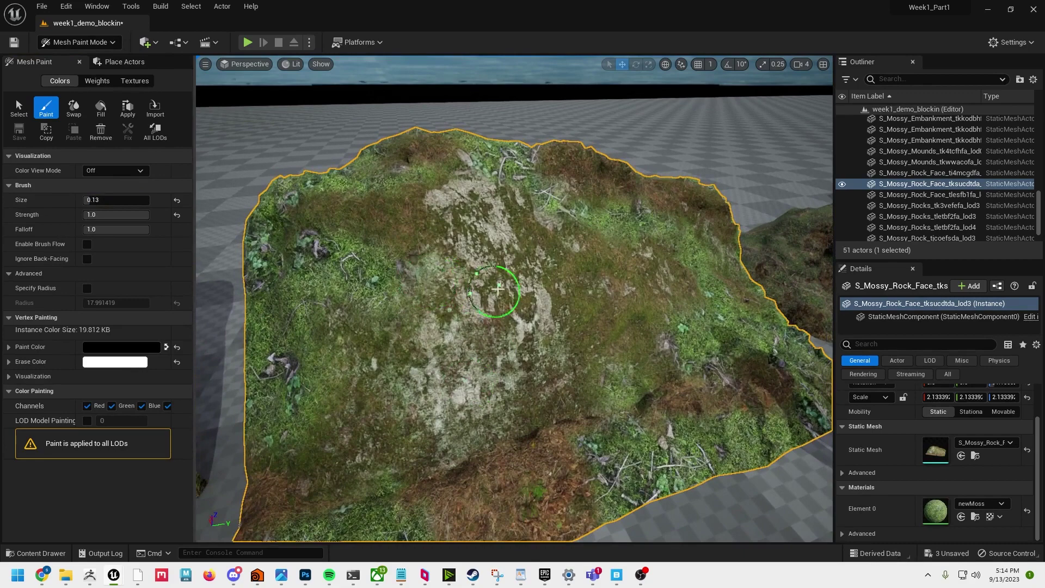
key(x)
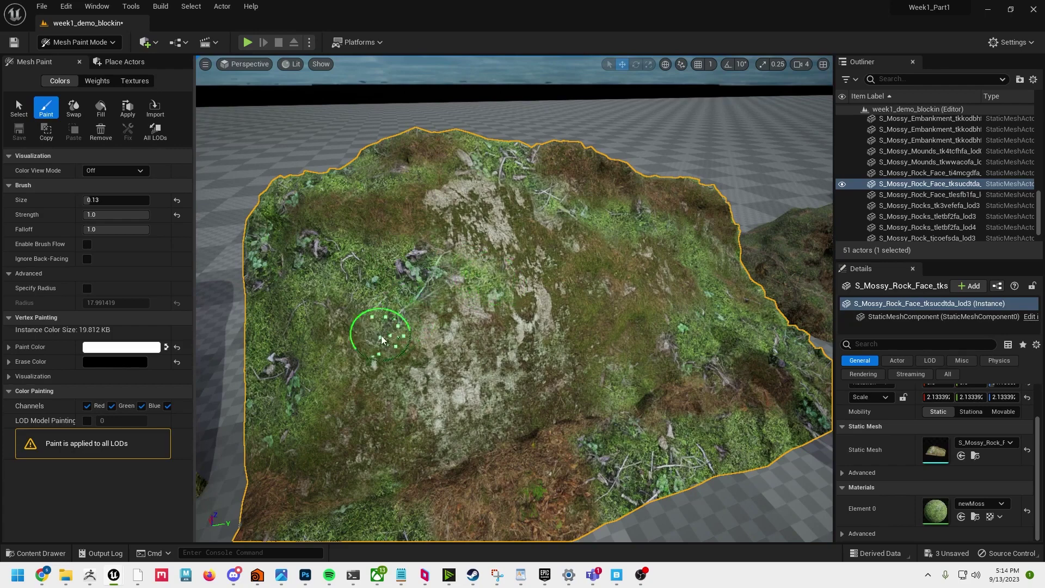
mouse_move(613, 388)
right_down()
mouse_move(606, 397)
mouse_move(672, 492)
mouse_move(518, 327)
mouse_move(395, 245)
mouse_move(657, 447)
right_up()
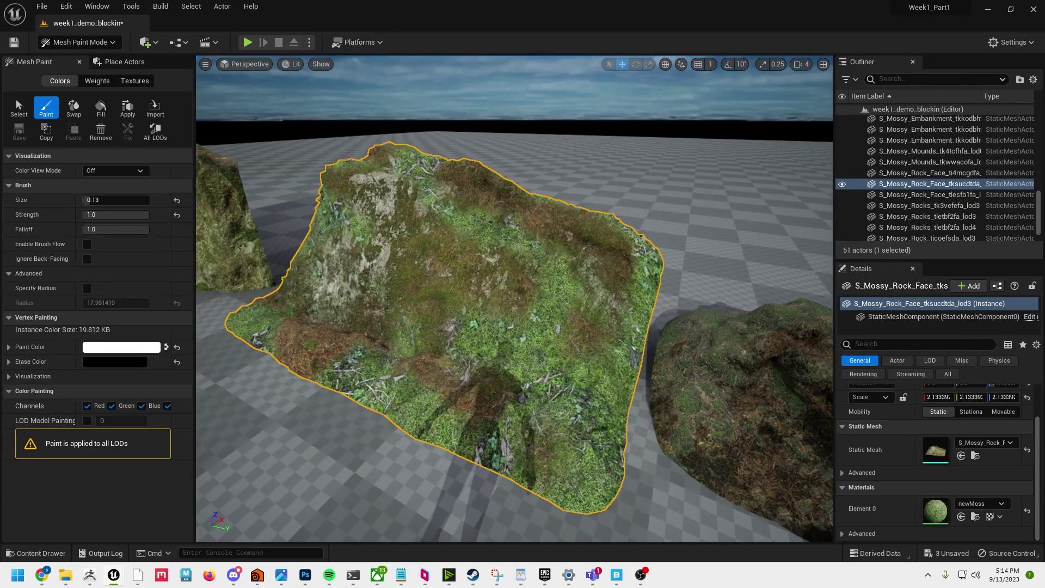
Locate the newMoss material from the rock face's material slot and open it to show its full node graph
click(961, 517)
double_click(746, 346)
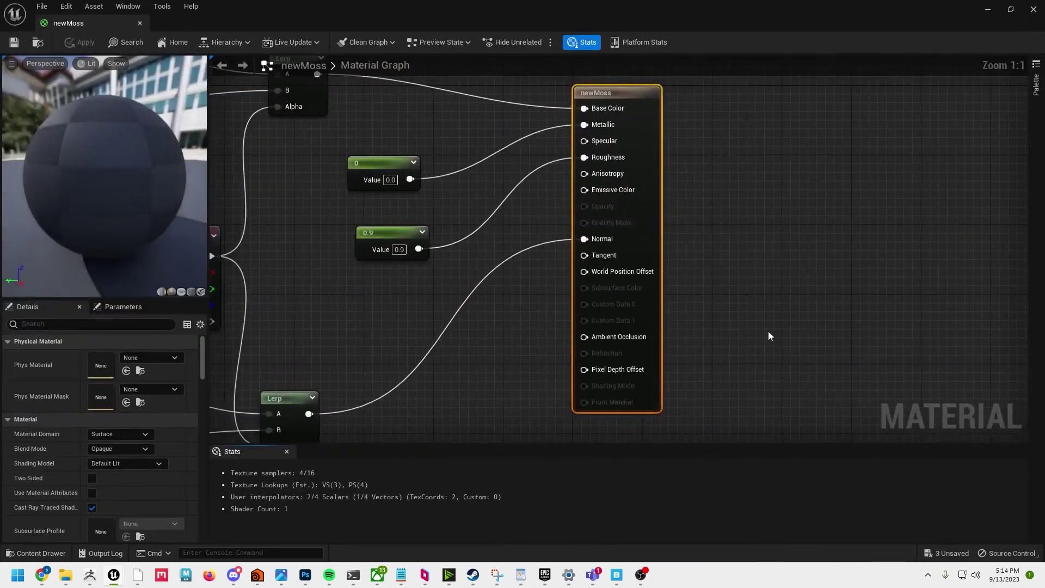
scroll(506, 158, down, 3)
right_drag(362, 211, 614, 186)
scroll(537, 233, down, 1)
right_drag(549, 254, 583, 240)
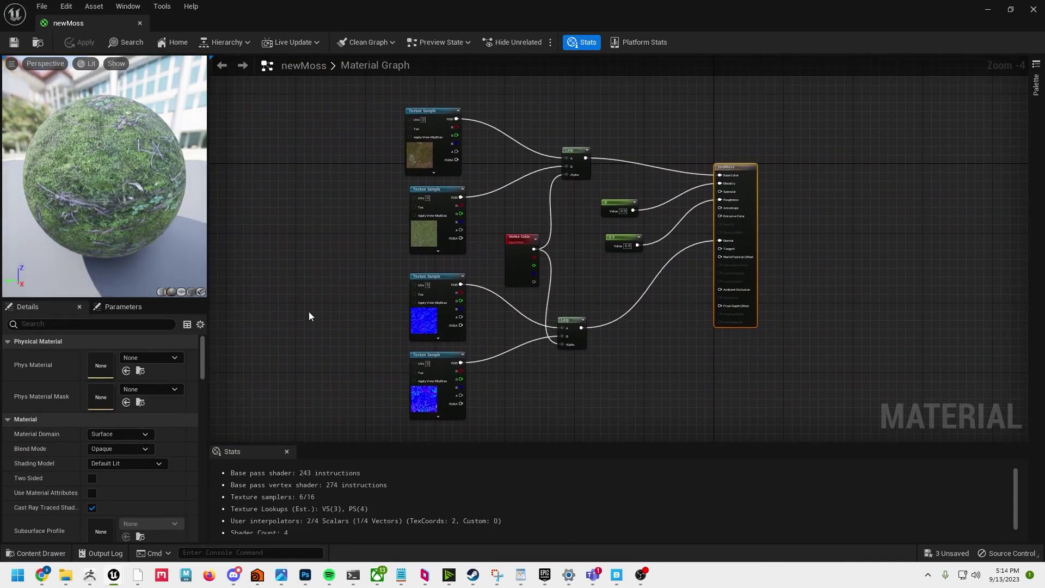
Move the two color Texture Samples and their Lerp node clear of the normal-map nodes, and align the two samples
right_drag(510, 206, 492, 332)
drag(356, 201, 436, 382)
drag(421, 251, 427, 157)
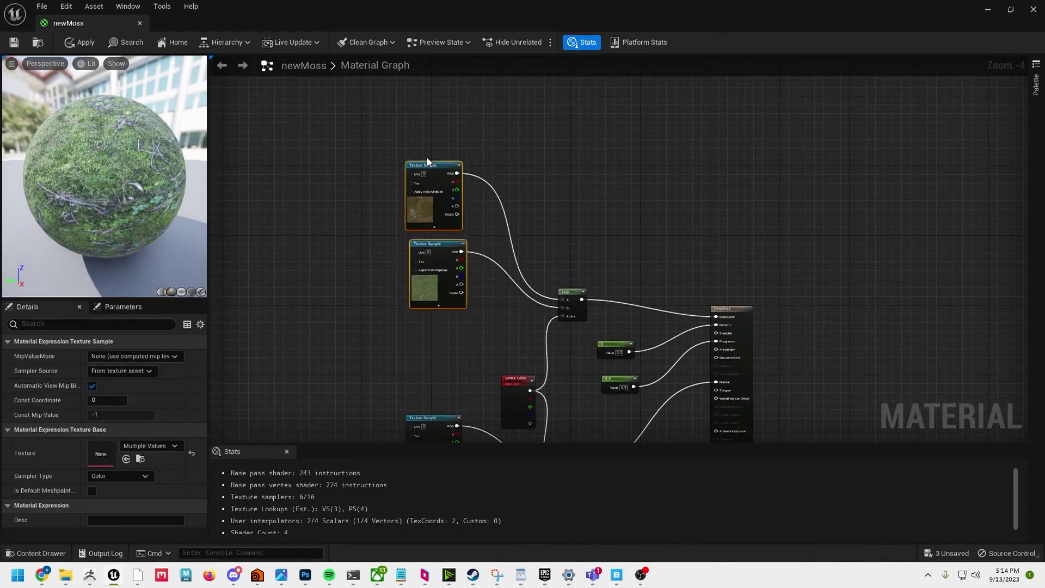
drag(566, 291, 585, 219)
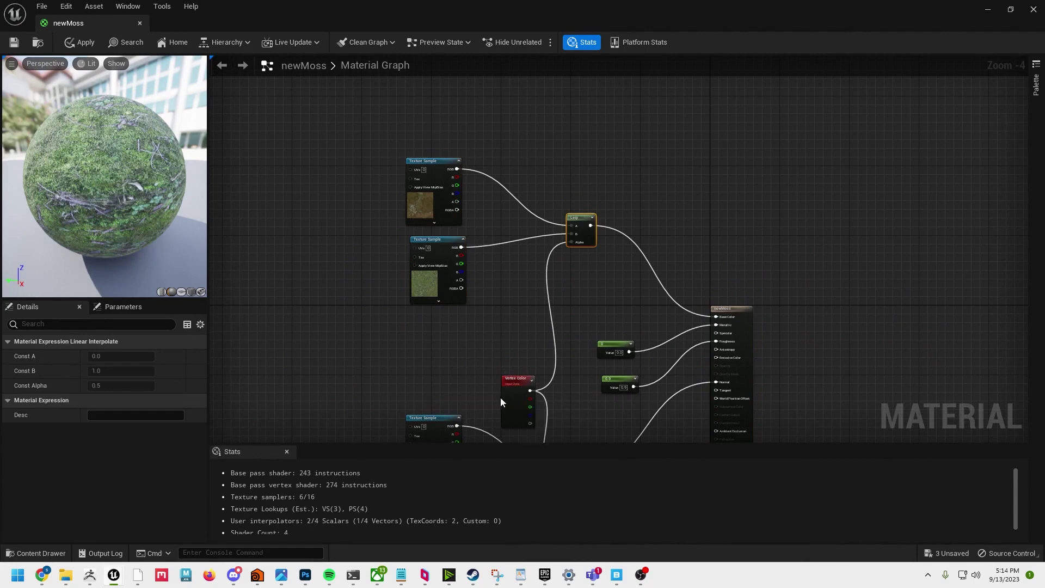
drag(369, 139, 599, 288)
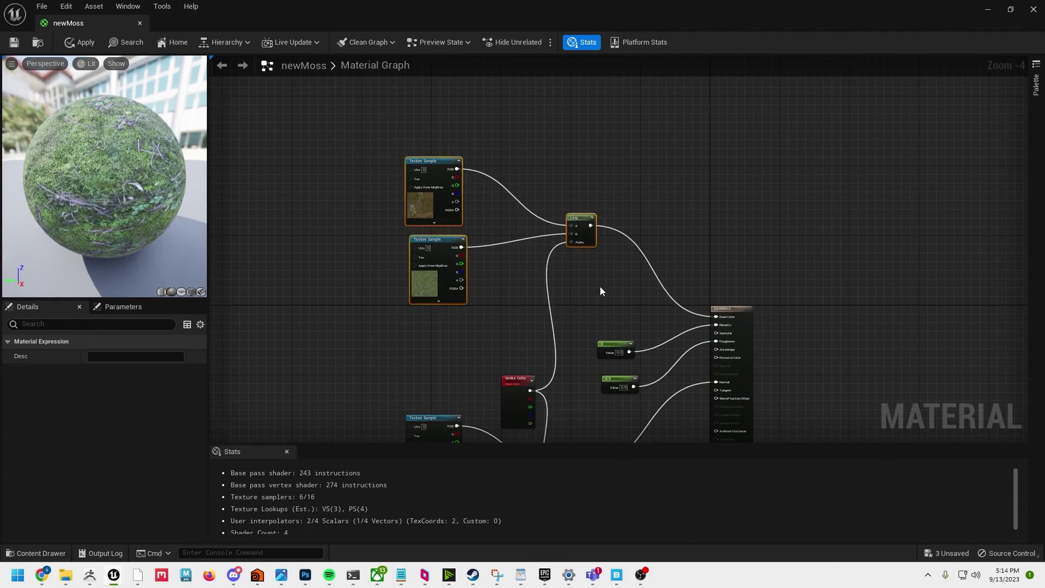
drag(579, 224, 584, 285)
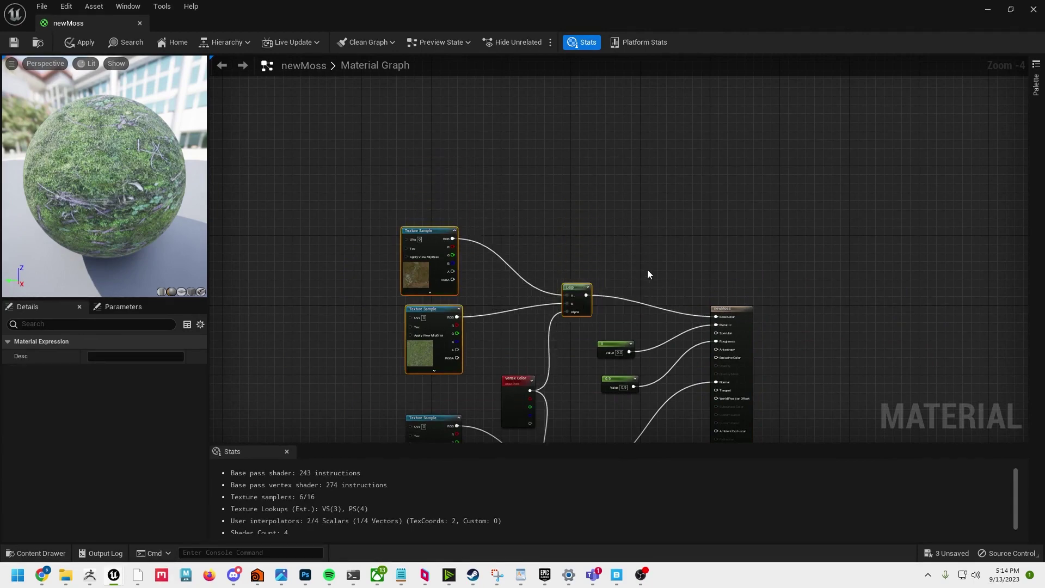
right_drag(648, 270, 648, 143)
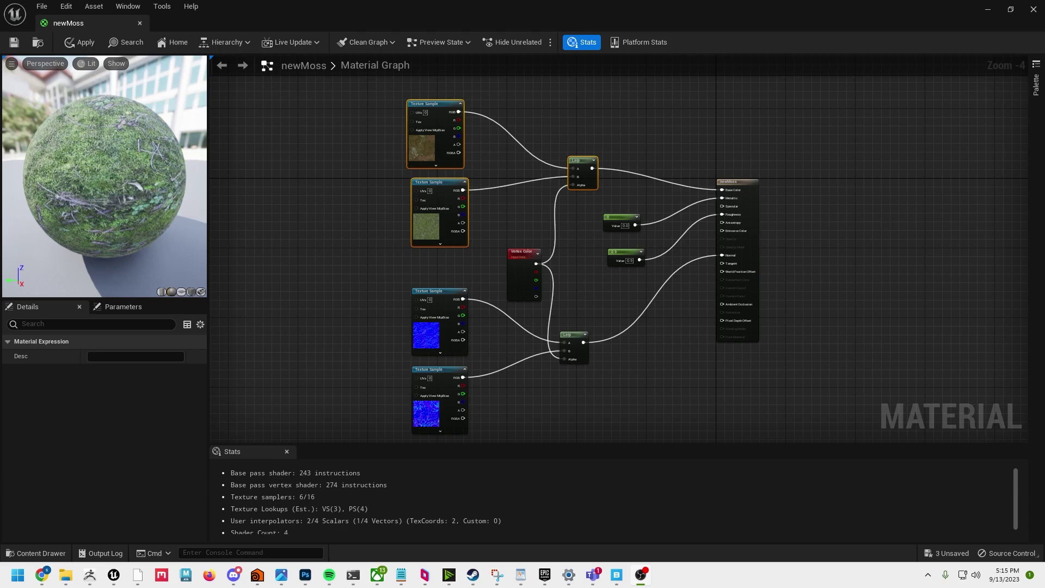
scroll(619, 259, up, 2)
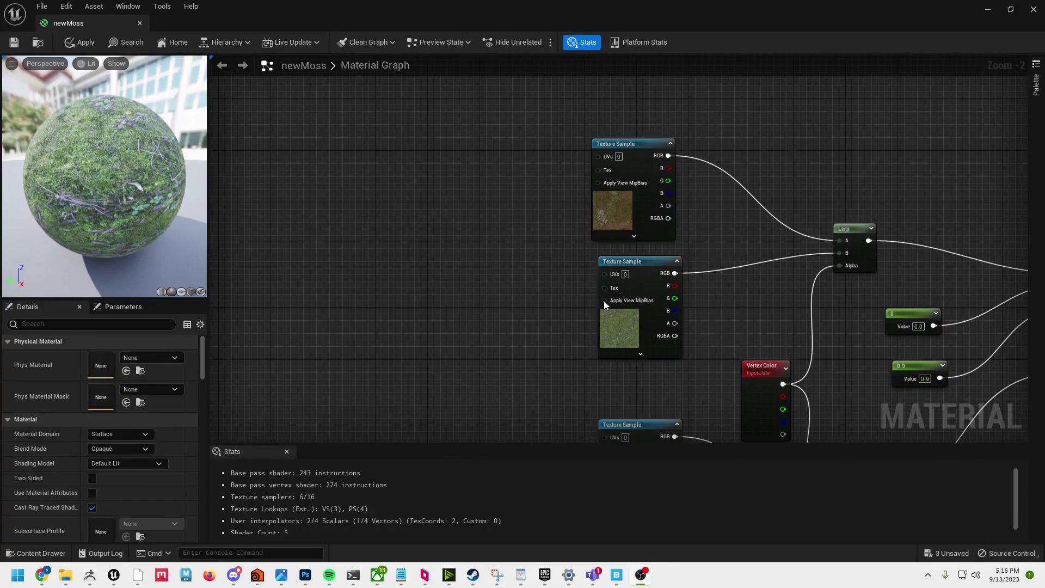
drag(643, 263, 637, 263)
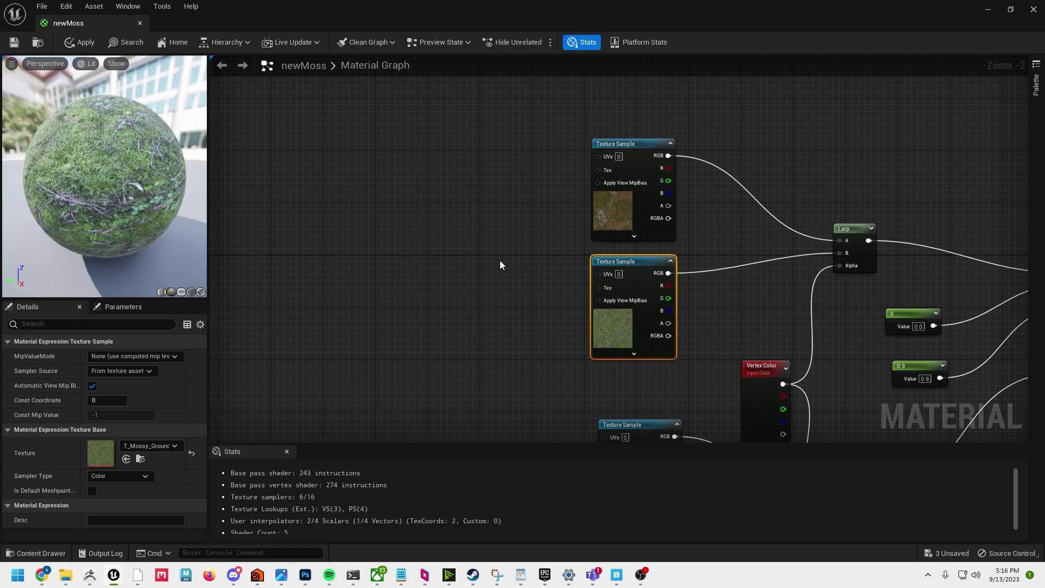
Add a TextureCoordinate node and place it ahead of the color Texture Samples
right_click(416, 271)
text(tex)
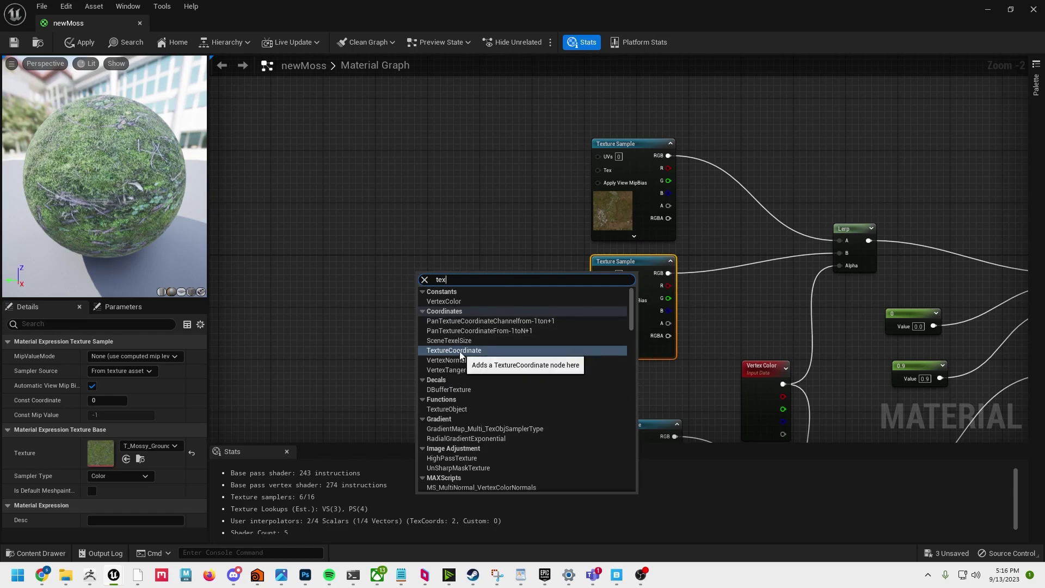
click(460, 351)
drag(442, 275, 369, 214)
scroll(419, 254, down, 2)
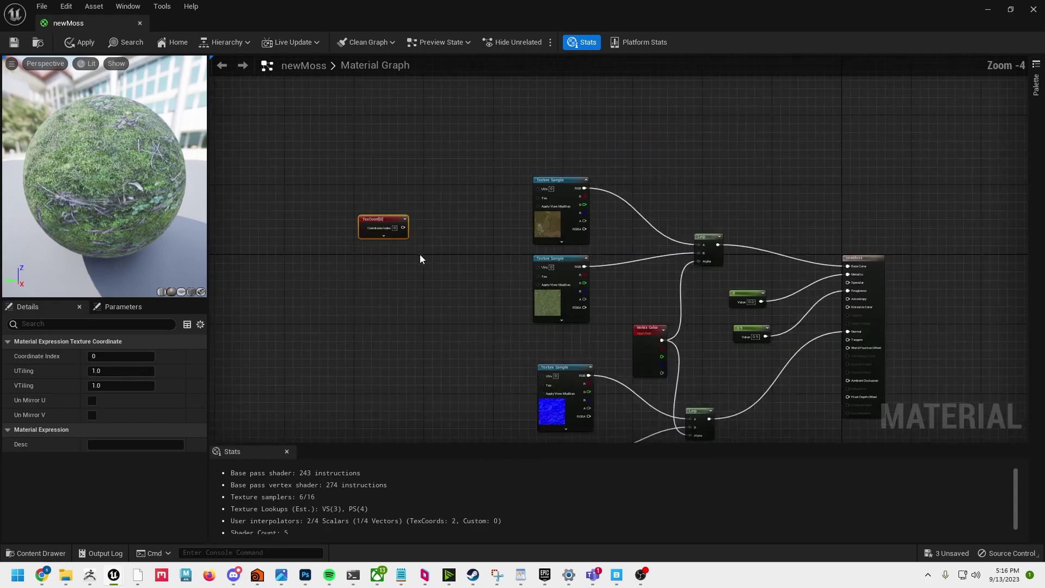
right_drag(420, 253, 470, 227)
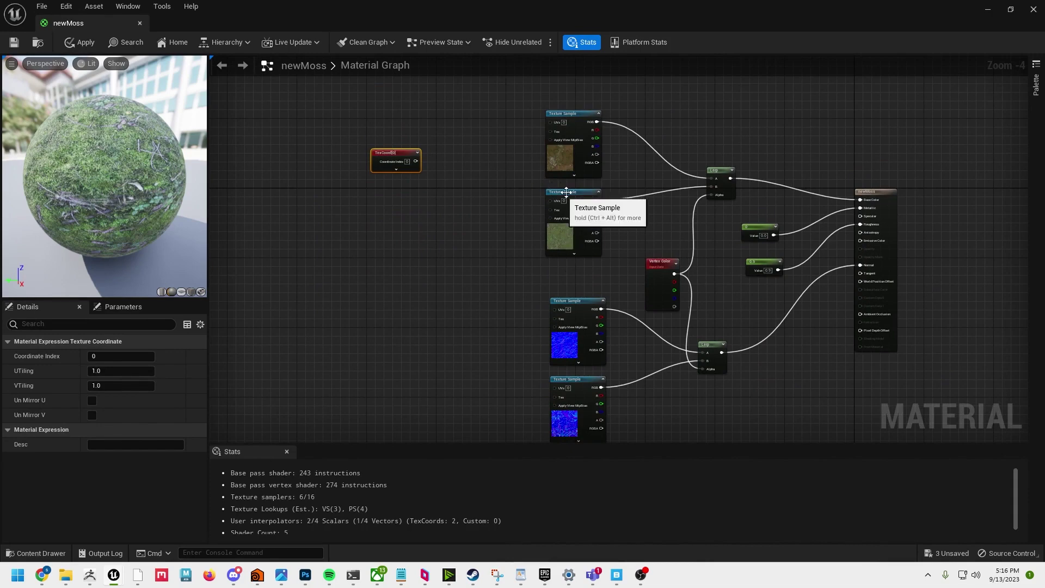
Connect the TexCoord output to the UVs input of the green moss color Texture Sample
click(560, 195)
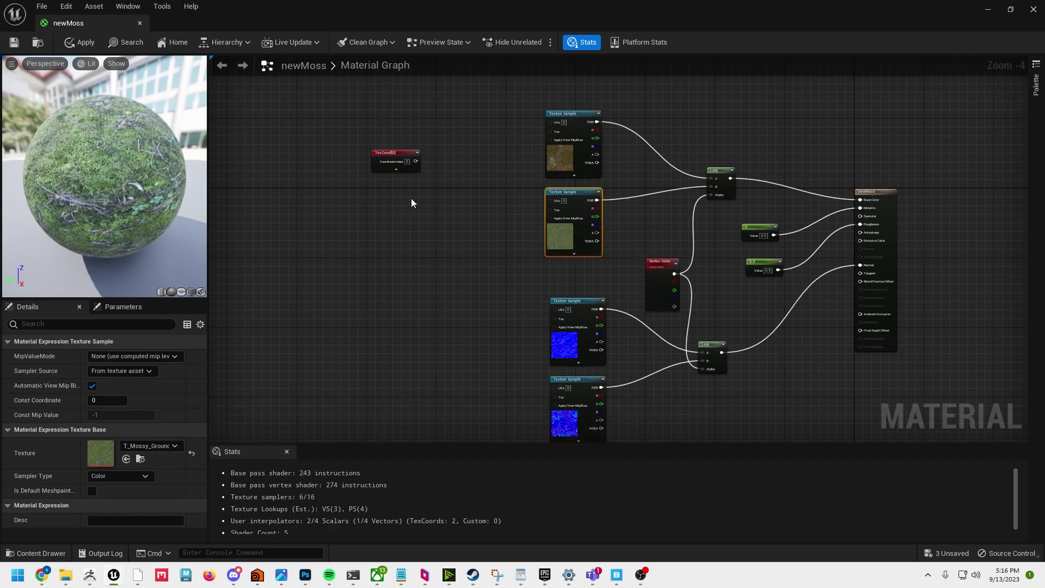
drag(416, 162, 534, 205)
scroll(534, 205, up, 4)
click(576, 199)
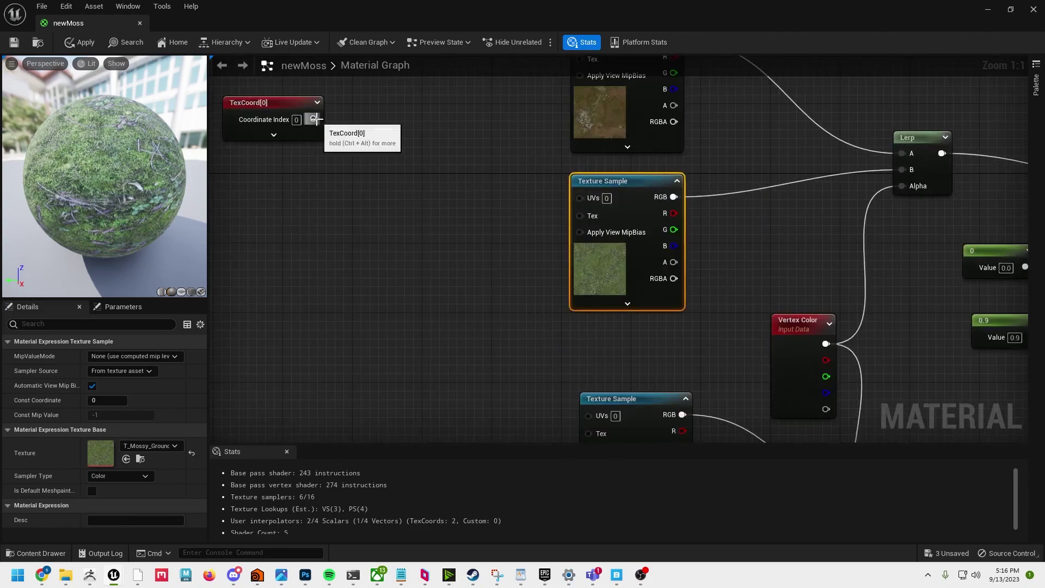
drag(315, 119, 577, 199)
scroll(491, 308, down, 3)
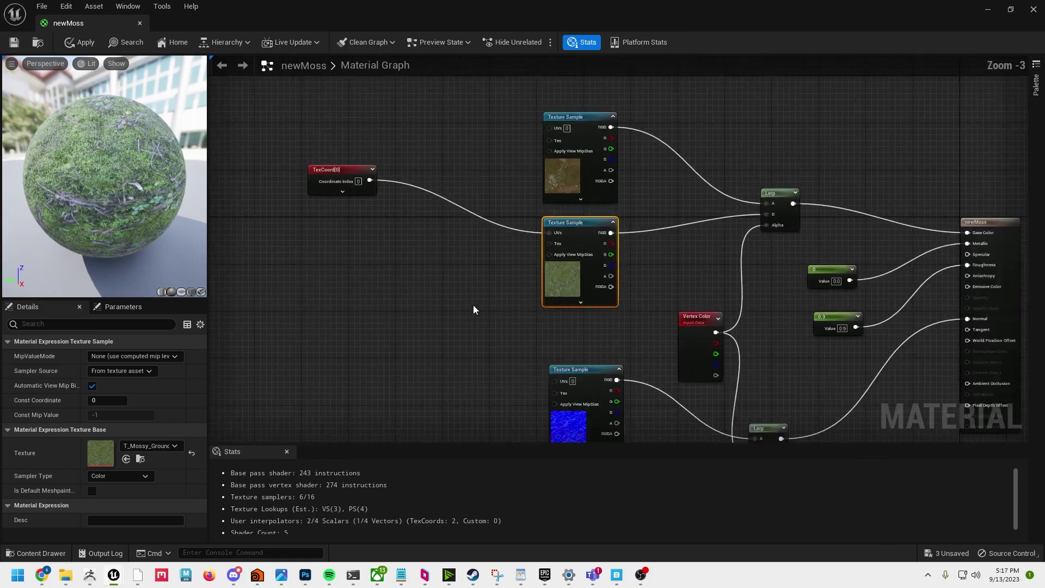
Move the TexCoord node down and connect it to the UVs of the lower normal-map Texture Sample as well
right_drag(473, 308, 506, 229)
drag(370, 96, 387, 301)
right_drag(405, 292, 415, 193)
drag(406, 197, 573, 298)
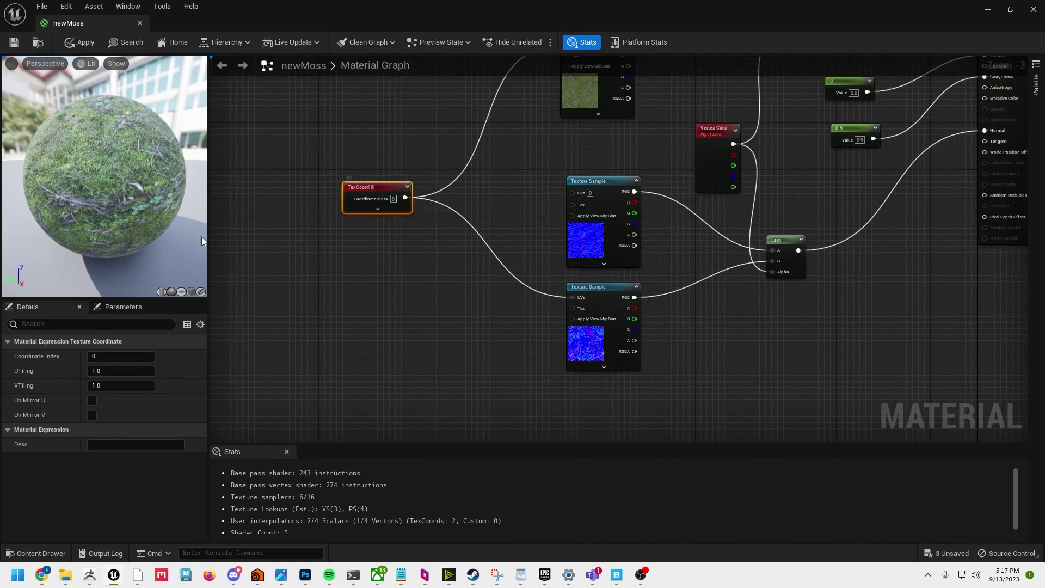
Set the TexCoord node's UTiling and VTiling to 2 and apply the material changes
click(122, 374)
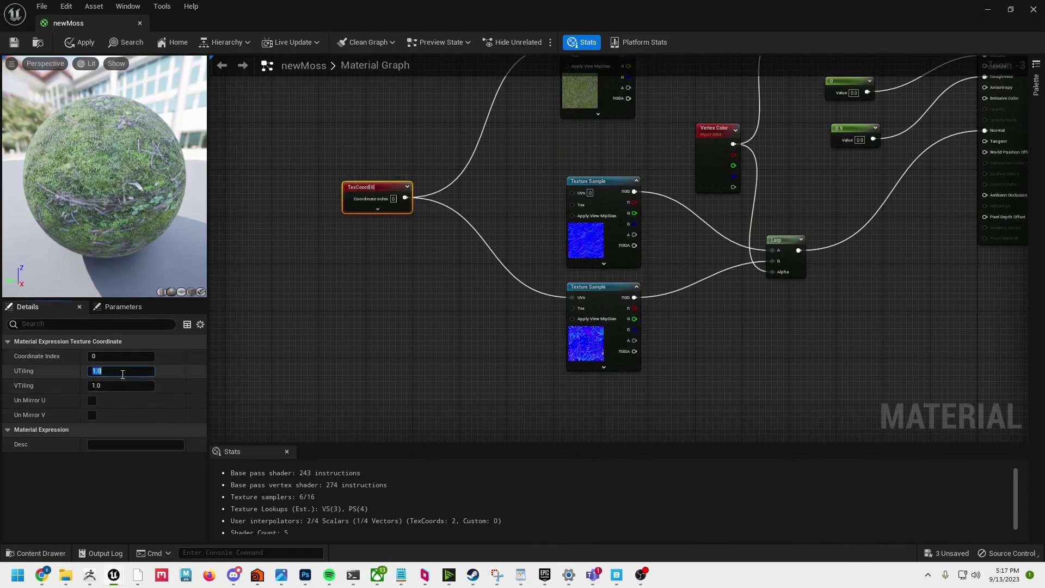
text(2)
key(Return)
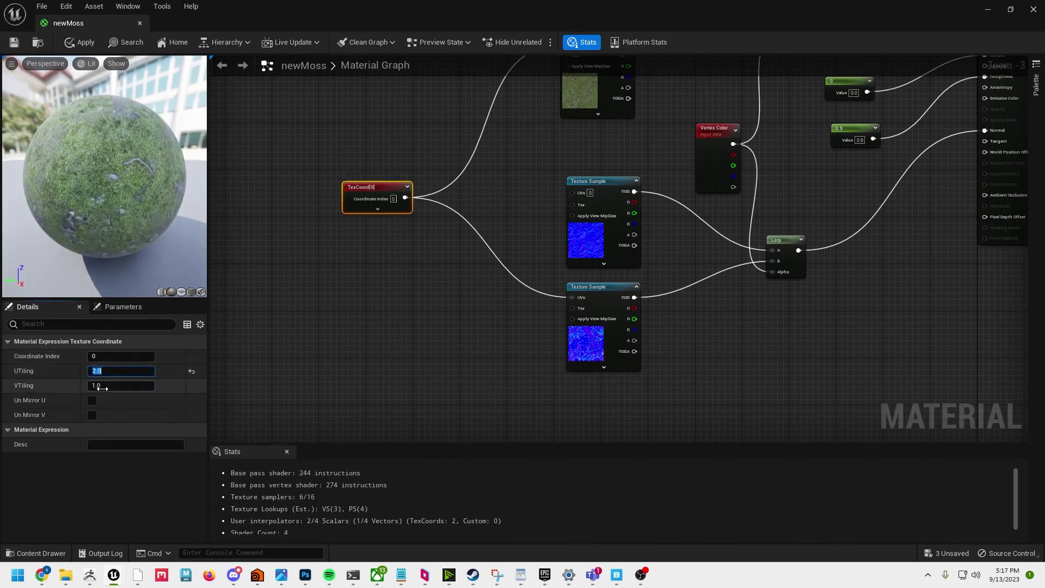
click(107, 386)
text(2)
key(Return)
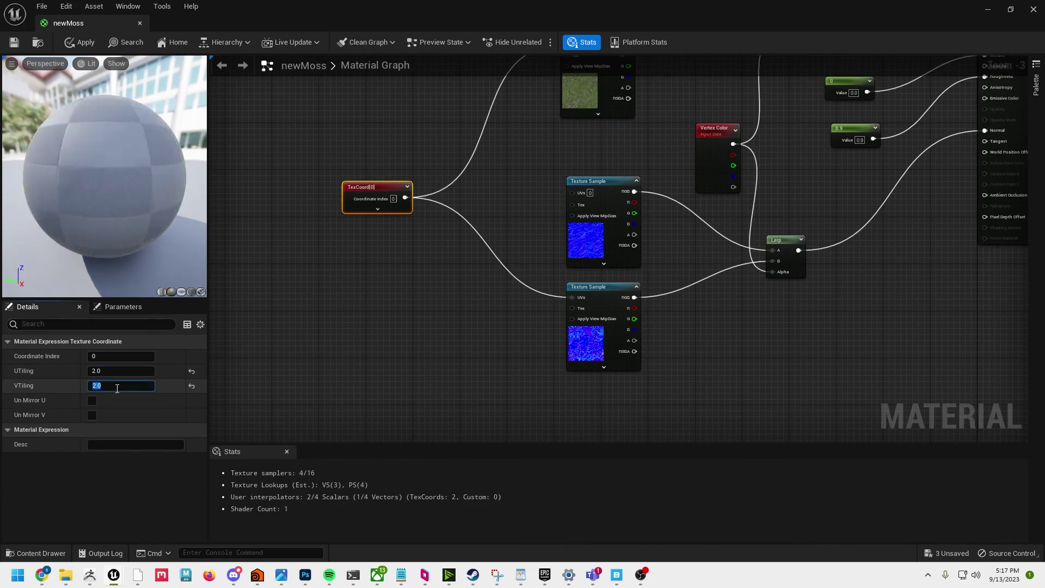
click(86, 42)
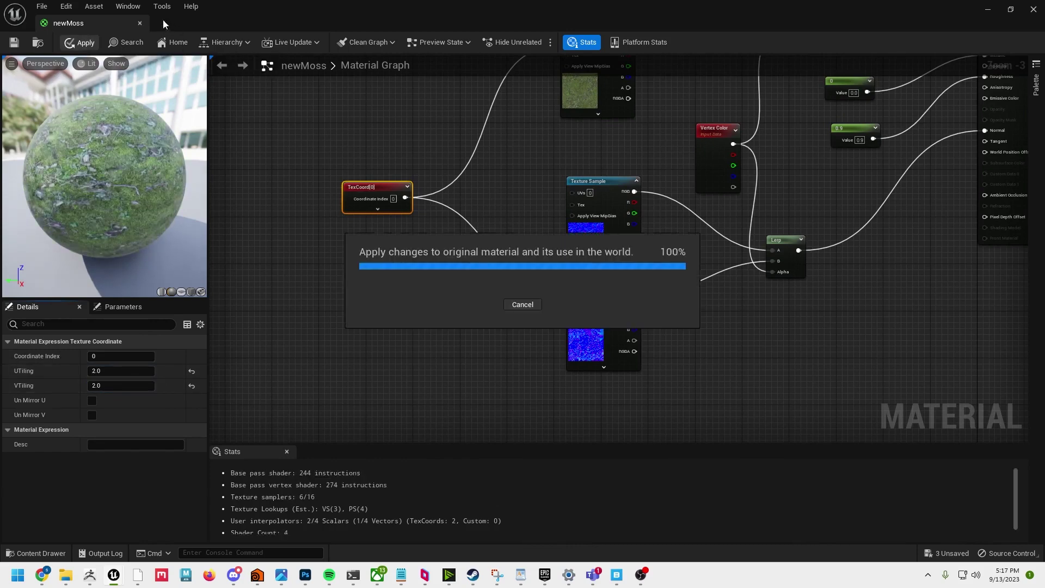
Shrink the material editor window, move it aside, and examine the moss tiling on the rock face in the level
click(1011, 13)
drag(316, 140, 1044, 228)
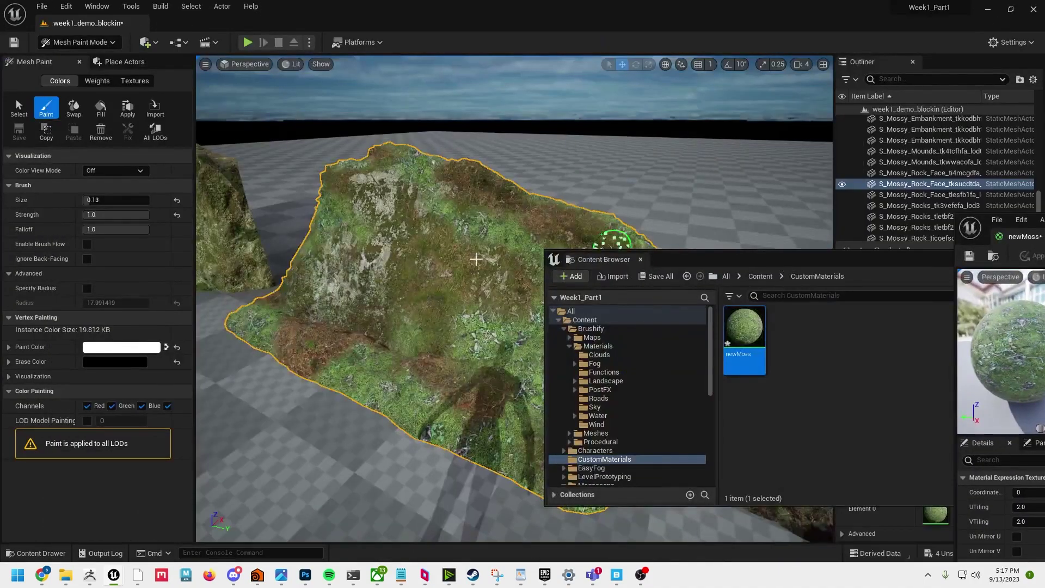
right_drag(387, 265, 501, 264)
key(w)
key(a)
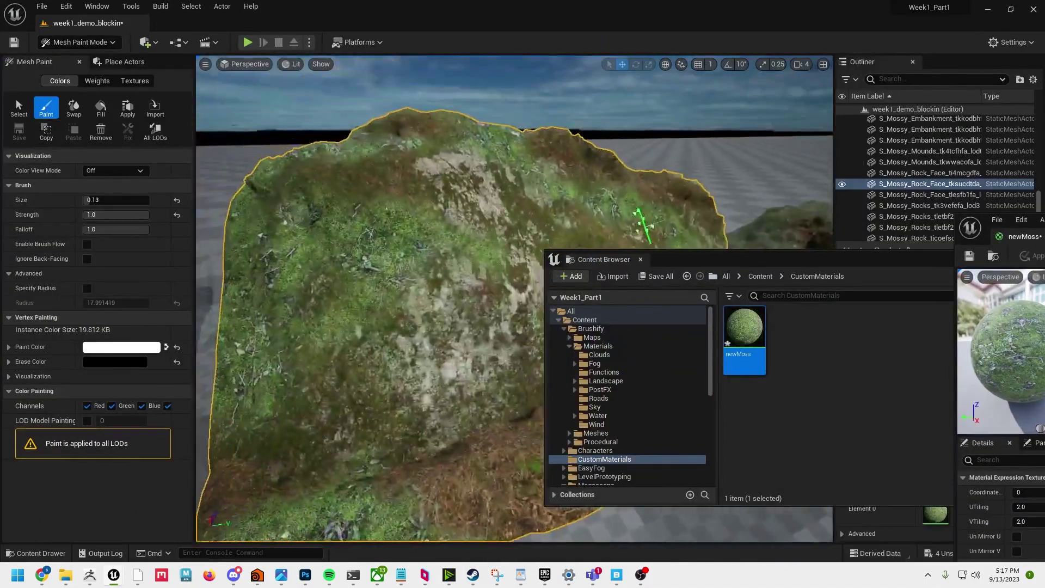
right_drag(645, 226, 651, 224)
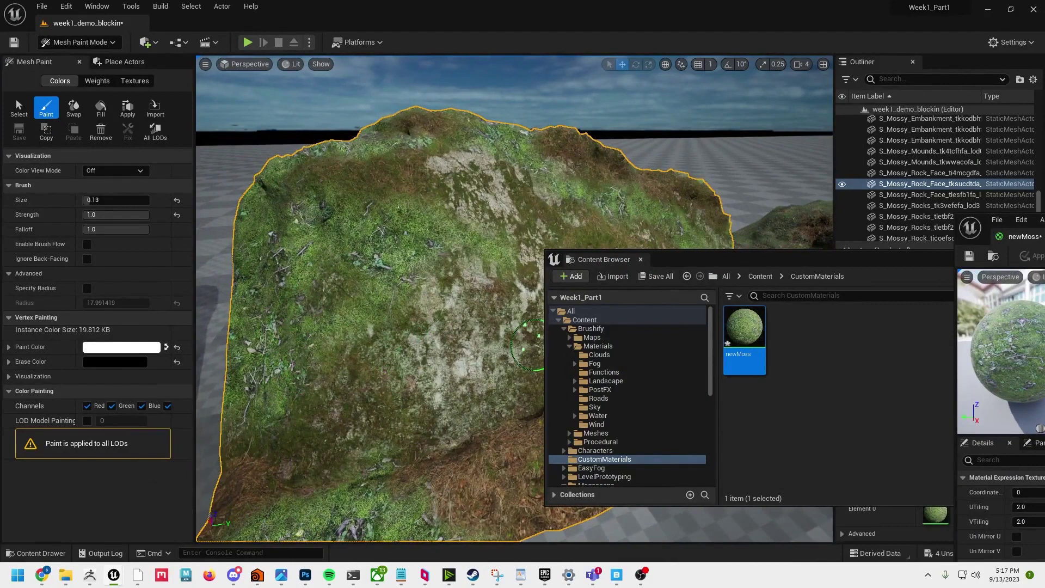
Bring the newMoss node settings into view, set UTiling to 2.295732 and VTiling to 2.464784, and apply the material
drag(1042, 220, 969, 152)
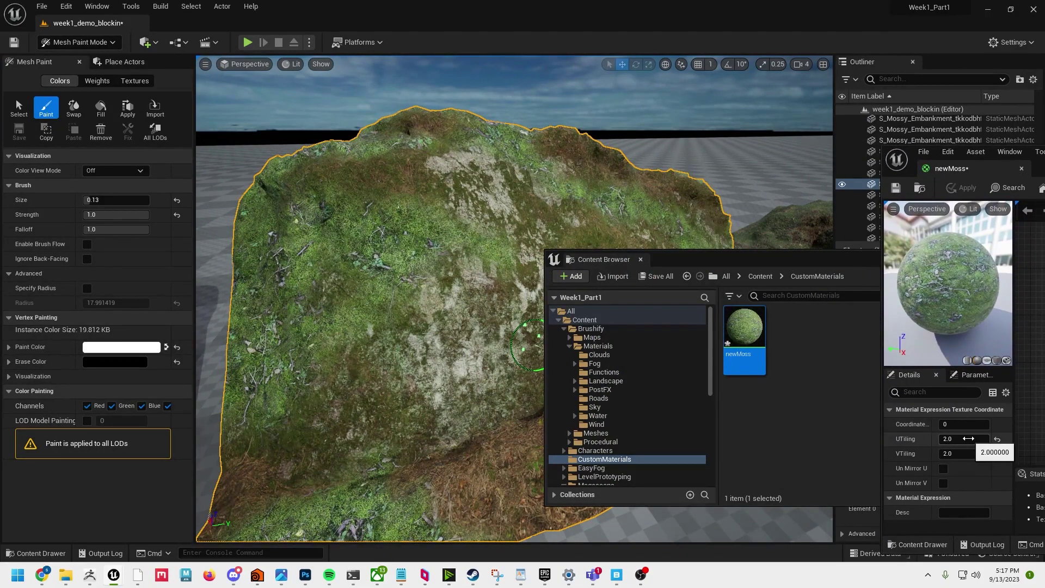
drag(969, 439, 988, 438)
drag(963, 454, 980, 453)
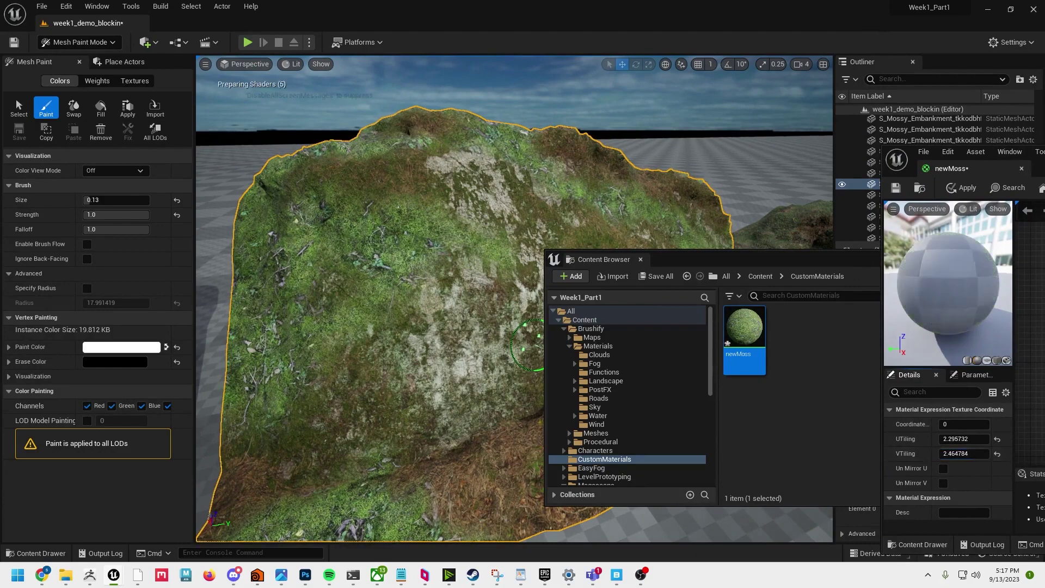
click(961, 189)
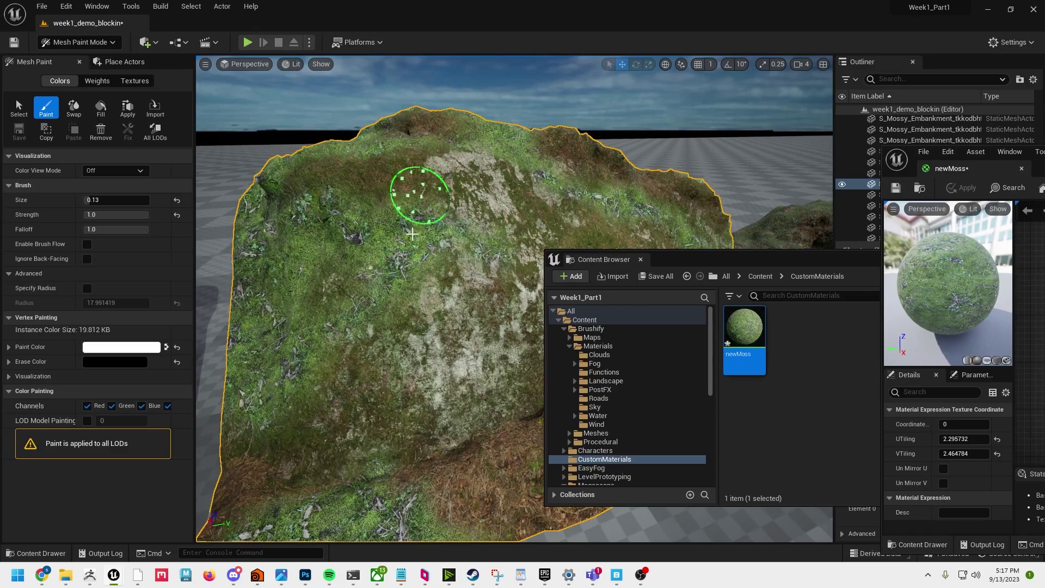
Swap the paint color to black and paint out some of the moss between the left side and the bare rock patch
key(x)
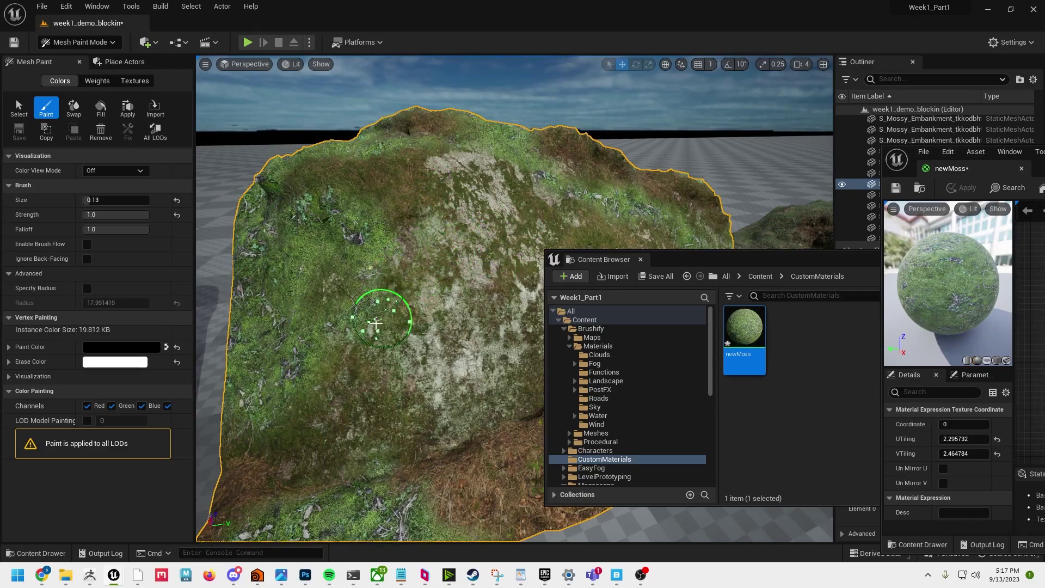
key(x)
key(x)
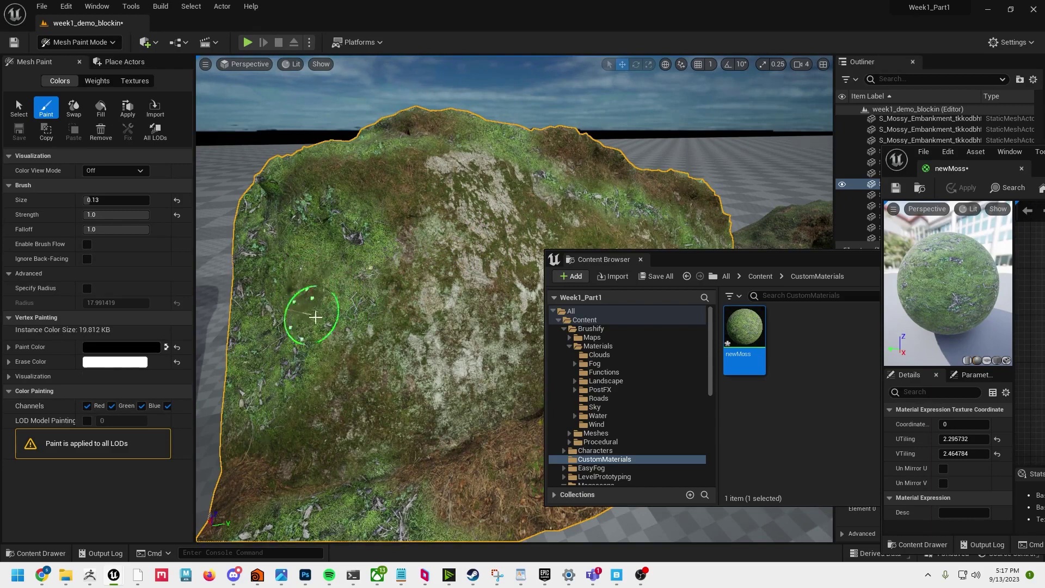